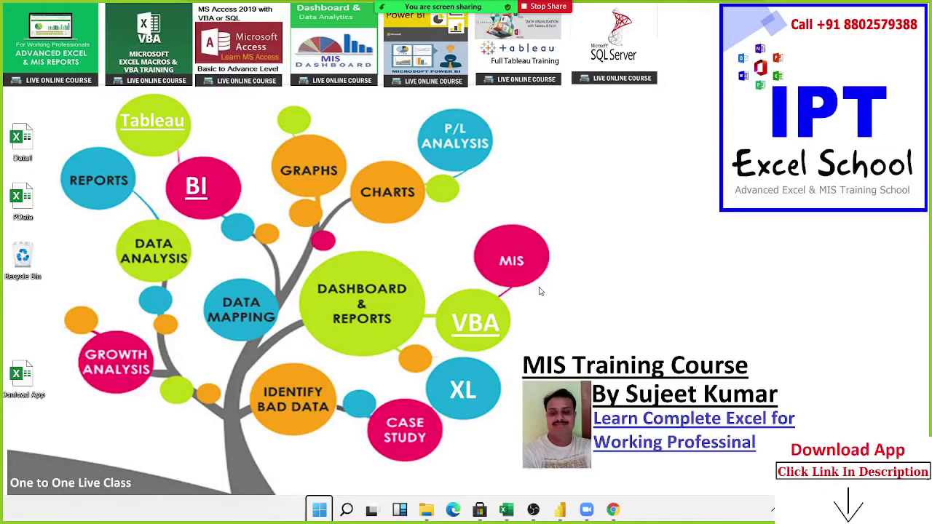
Check each participant's More options in the Zoom participant list.
mouse_move(442, 7)
click(393, 16)
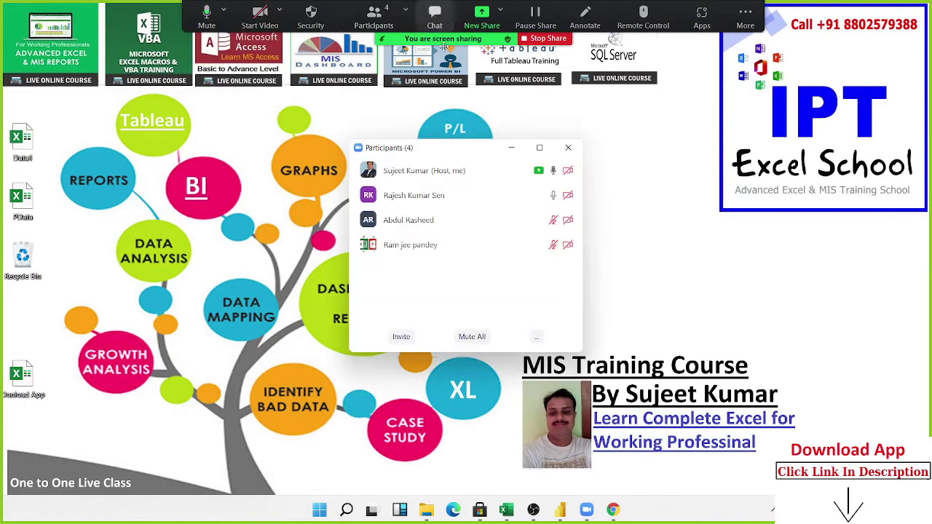
click(553, 195)
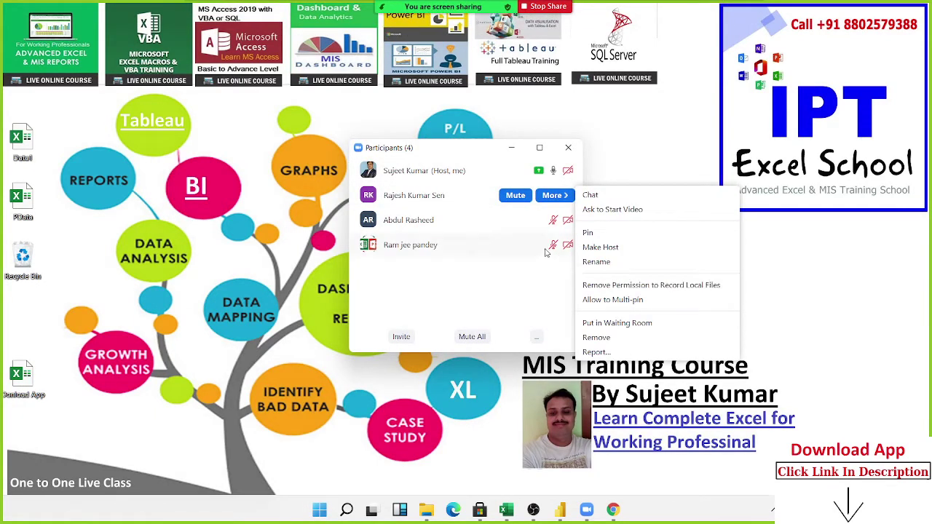
click(554, 223)
click(554, 219)
click(551, 244)
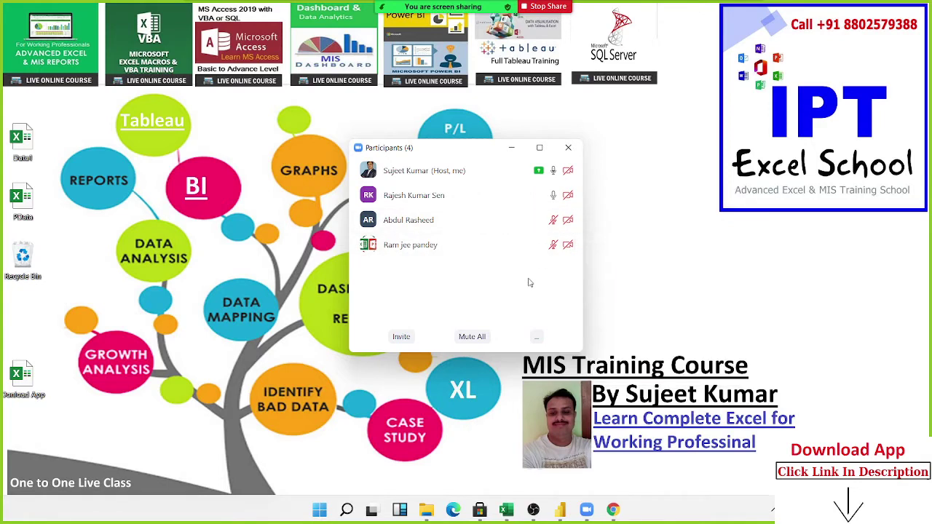
Close the participant list, acknowledge the recording notice, and show the Merchant TXn workbook.
click(569, 148)
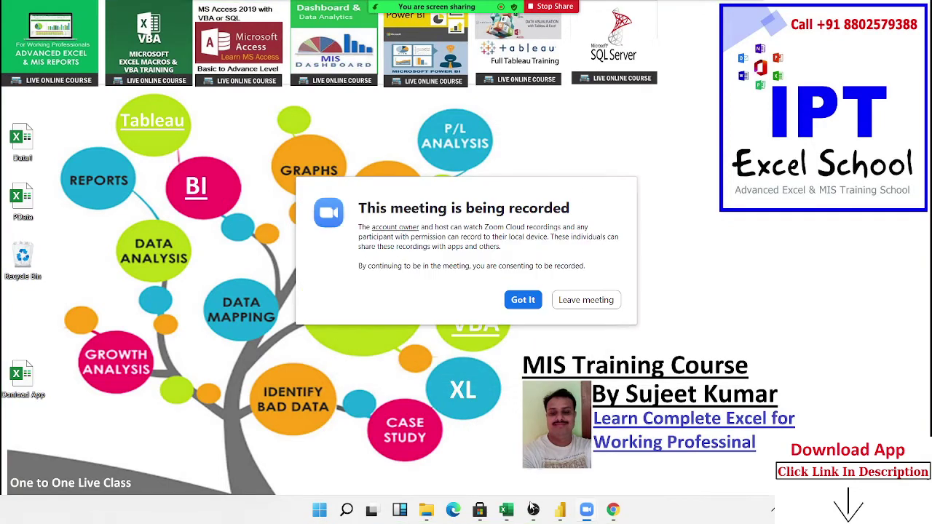
click(520, 300)
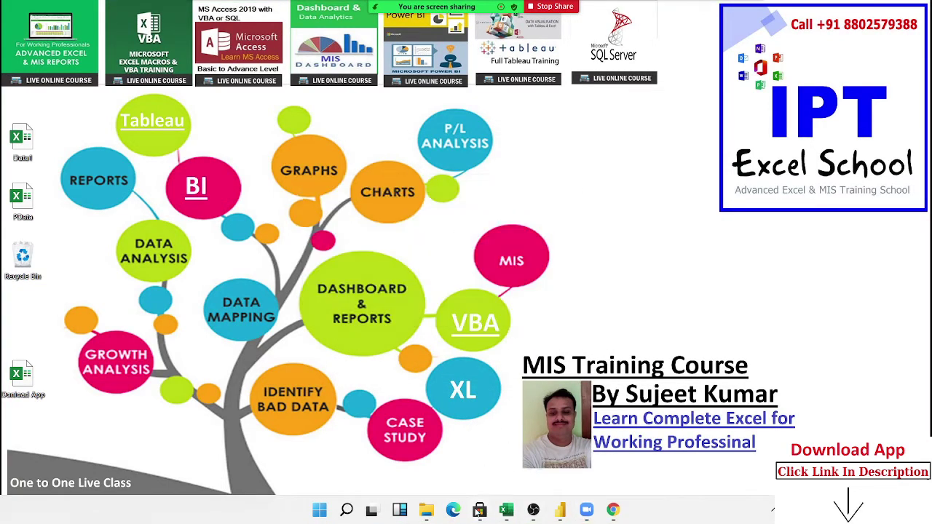
mouse_move(506, 510)
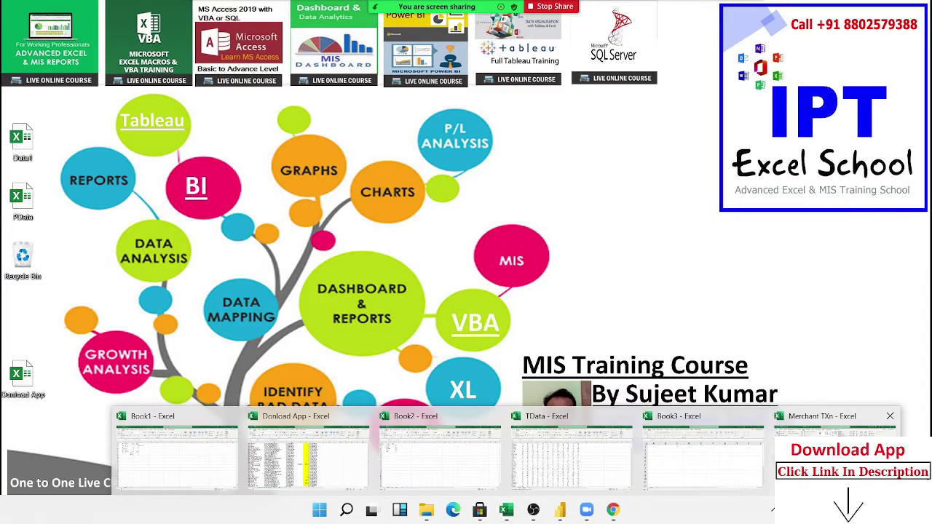
click(837, 454)
click(64, 174)
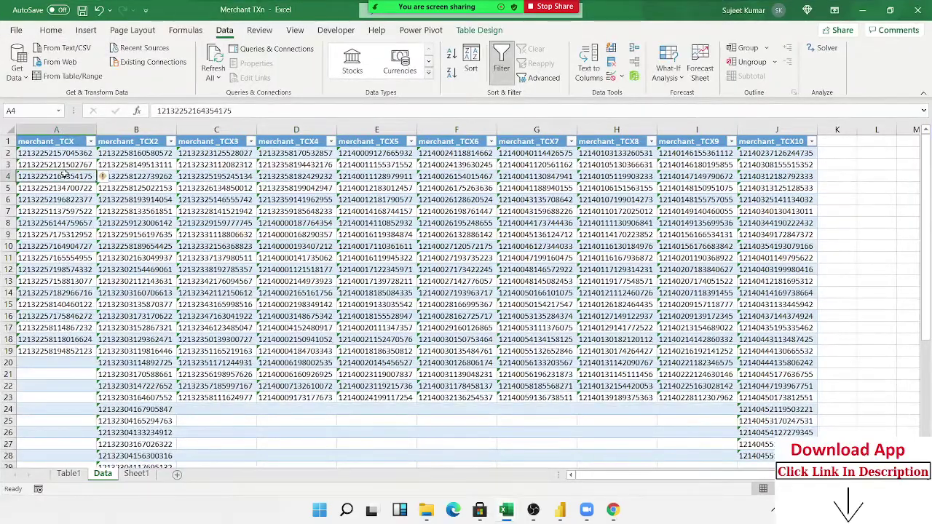
key(ctrl+Down)
key(Right)
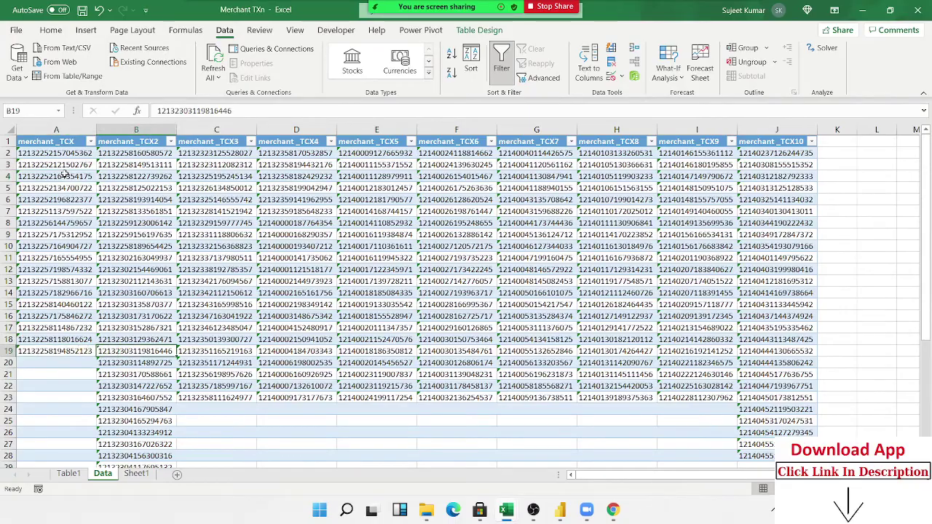
key(ctrl+Down)
key(ctrl+Up)
key(ctrl+Right)
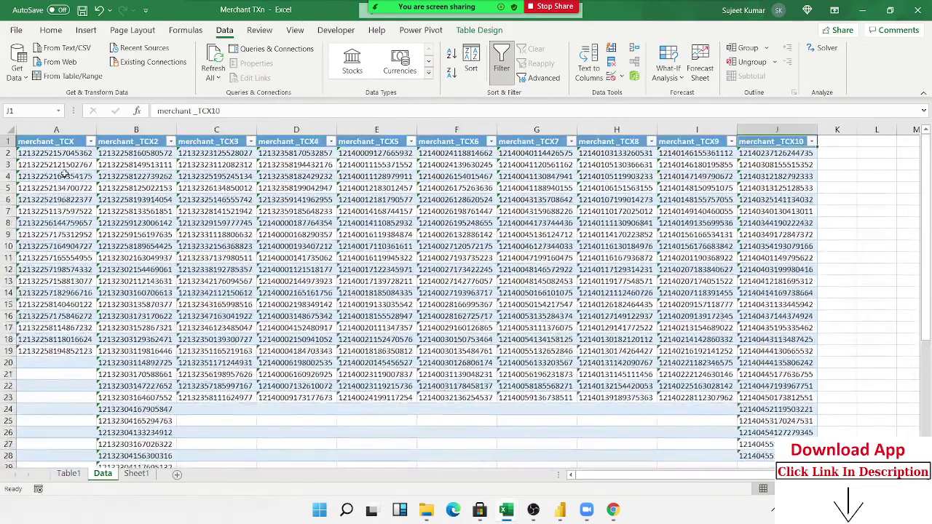
key(ctrl+Right)
key(ctrl+Left)
key(ctrl+Left)
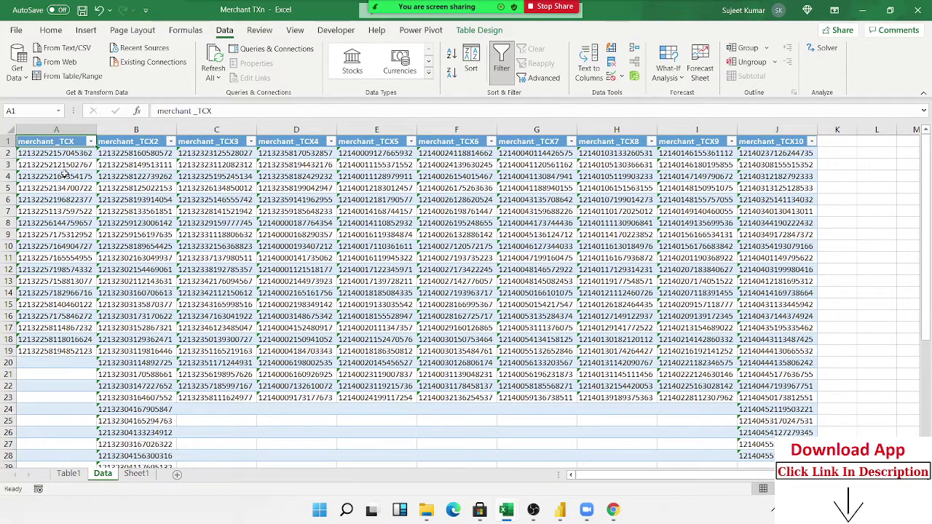
key(Down)
key(Right)
key(Right)
key(Right)
key(Right)
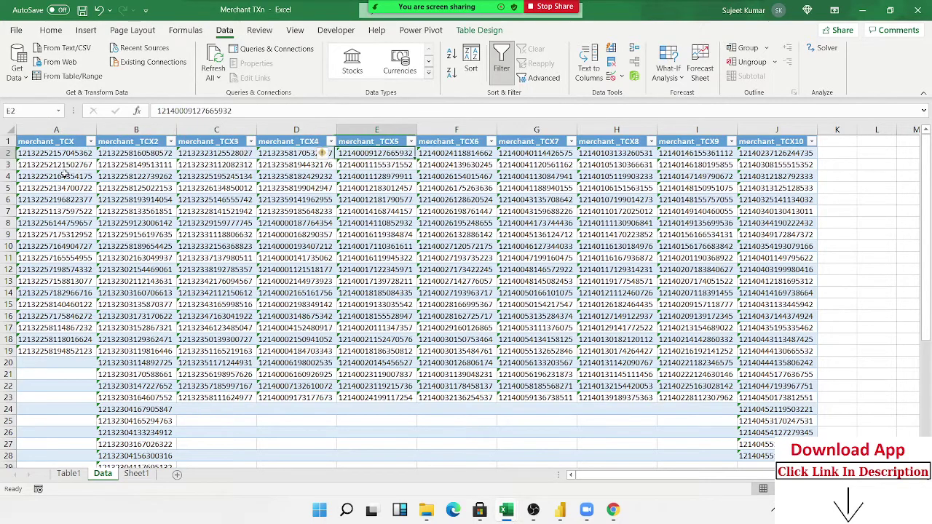
key(Right)
key(Right)
key(Right)
key(Right)
key(Right)
key(ctrl+Down)
key(ctrl+Up)
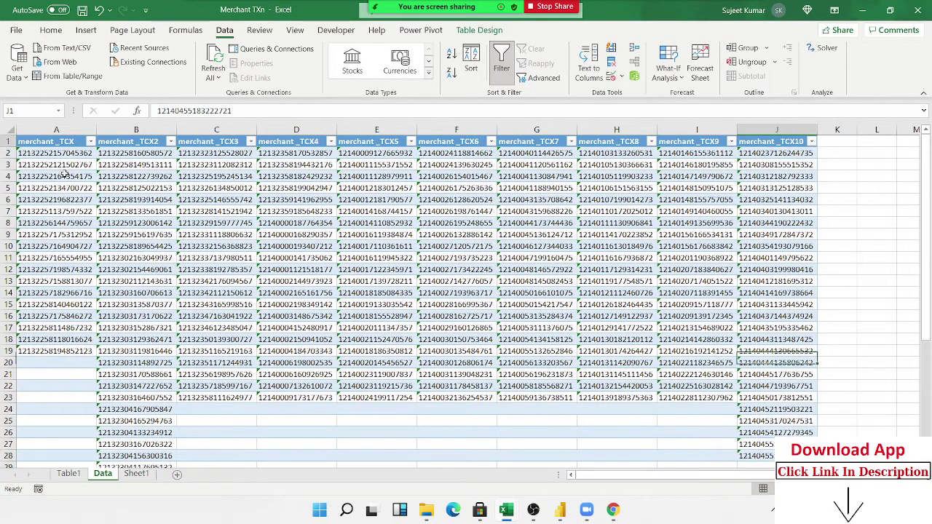
key(ctrl+Up)
key(ctrl+Left)
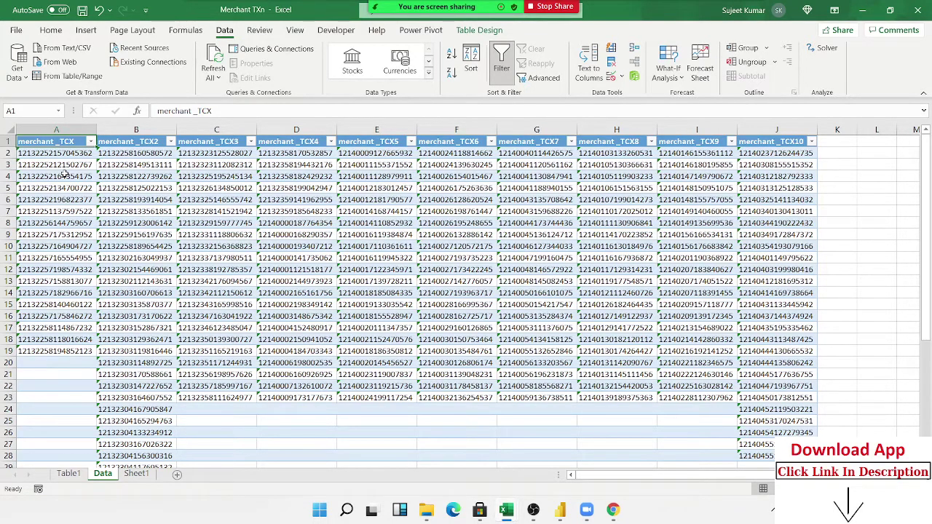
Select the full merchant table block and open the Get Data source list.
key(ctrl+shift+Right)
key(ctrl+shift+Down)
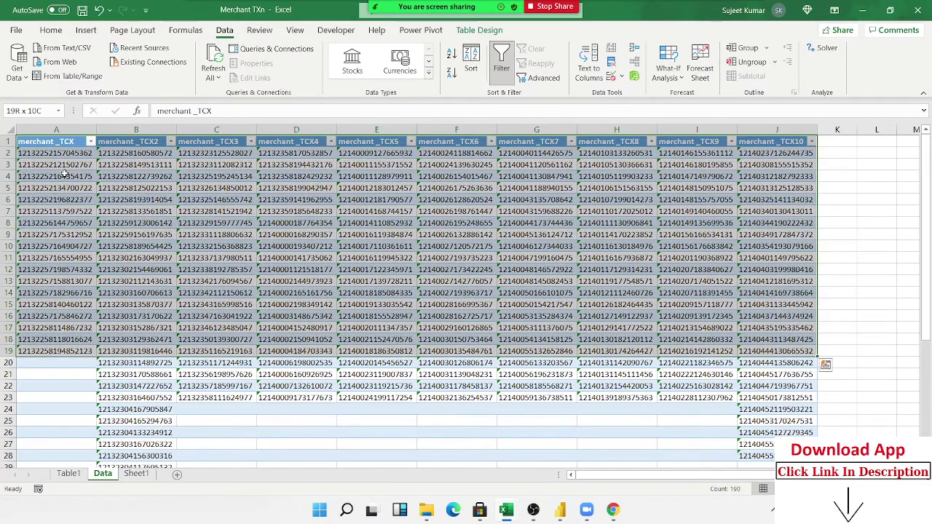
key(shift+Down)
key(shift+Down)
key(shift+Down)
key(shift+Down)
key(shift+Down)
key(shift+Down)
key(shift+Down)
key(shift+Down)
key(shift+Down)
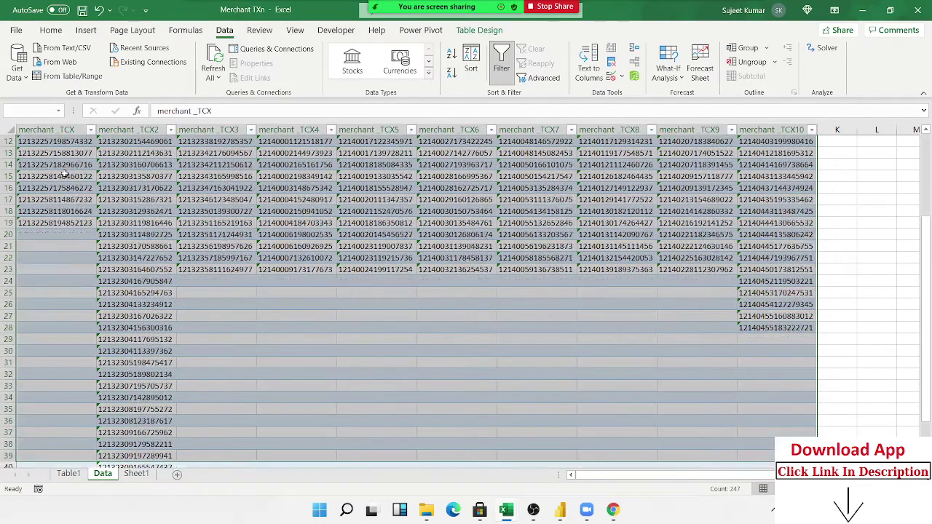
key(shift+Down)
key(shift+Down)
key(shift+Down)
key(shift+Down)
key(shift+Down)
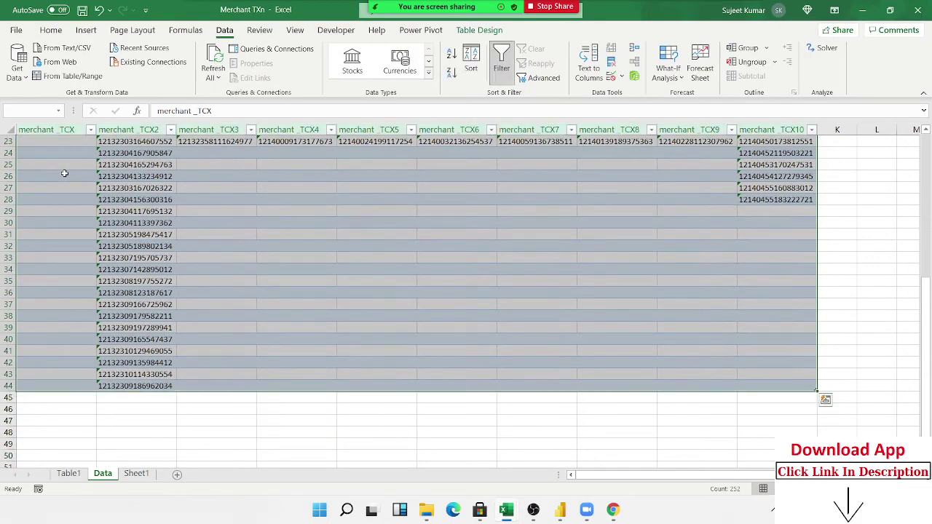
scroll(366, 208, down, 3)
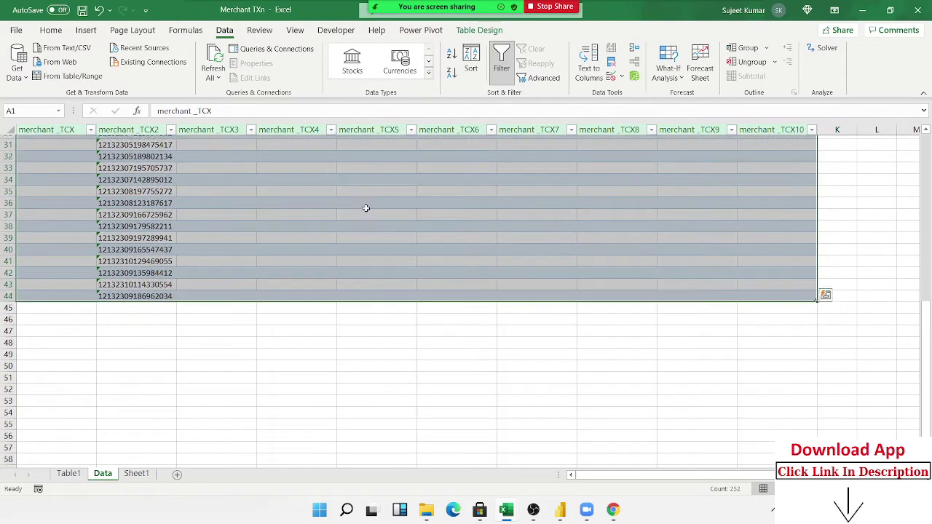
scroll(343, 255, up, 10)
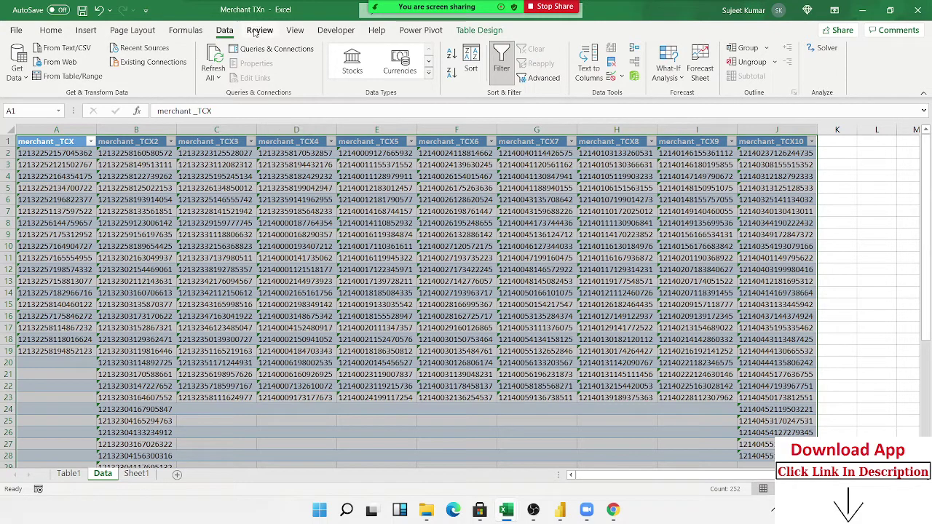
click(18, 69)
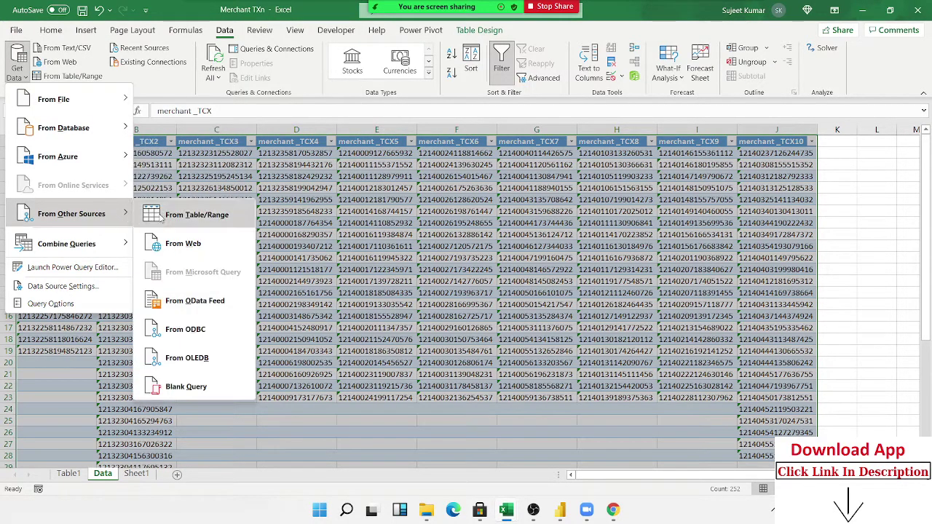
mouse_move(71, 213)
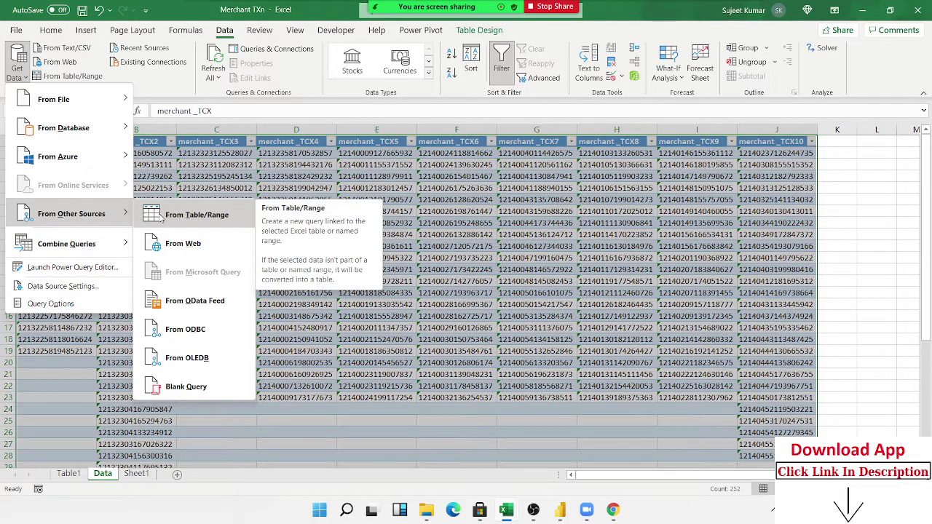
Create query Table1 from the selected range and reposition the Power Query Editor window.
click(171, 222)
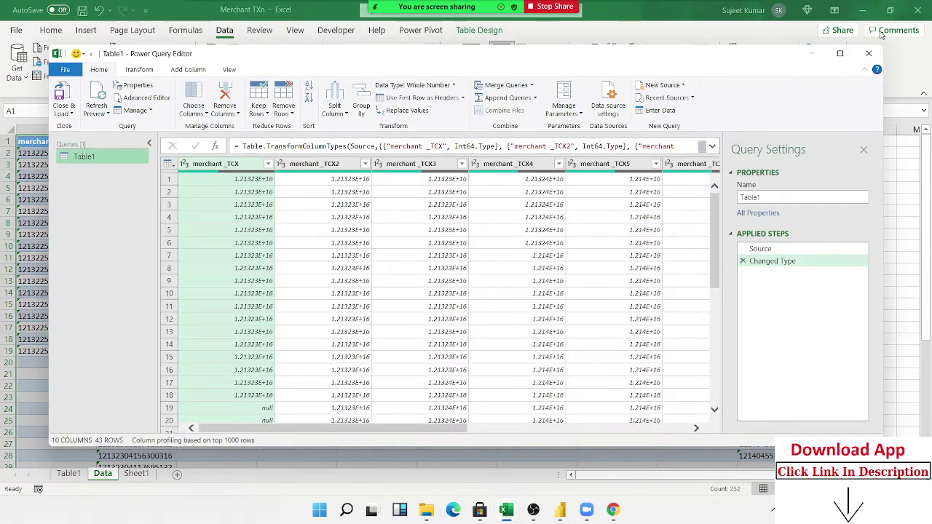
click(842, 54)
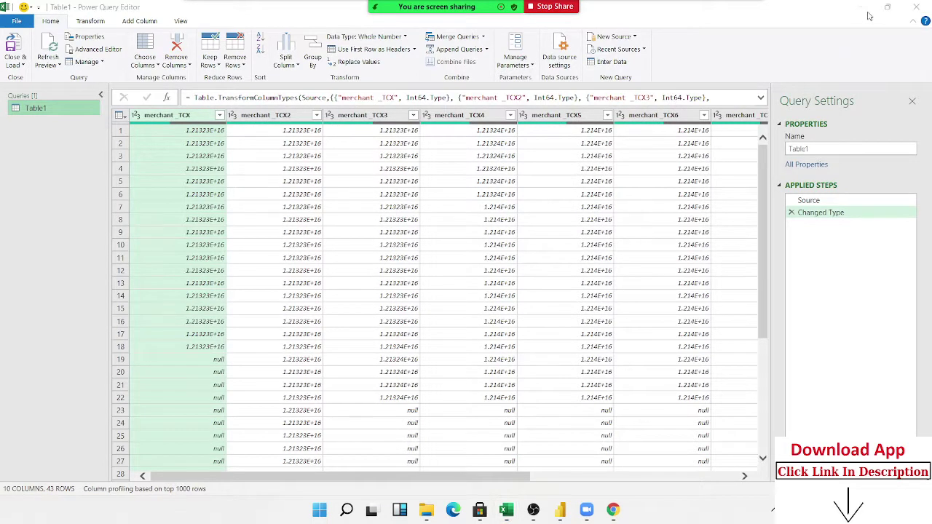
key(alt+Tab)
key(alt+Tab)
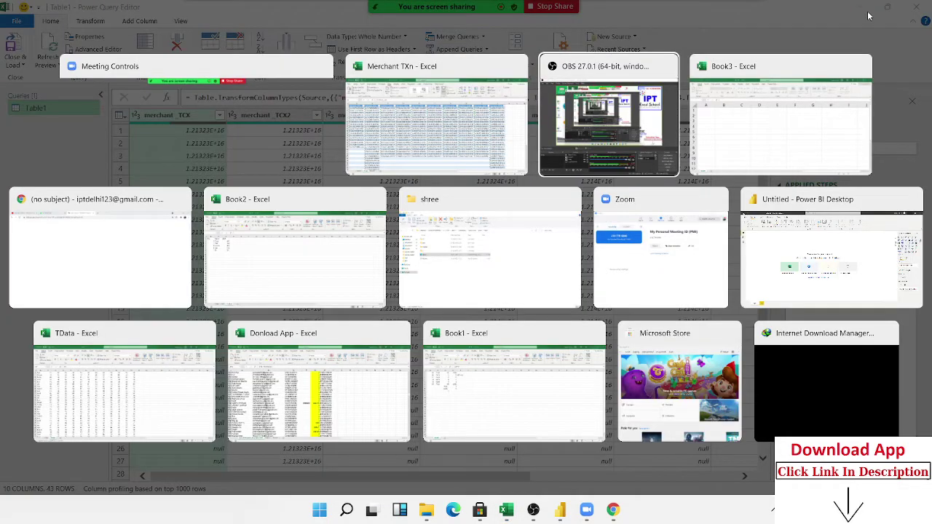
key(Escape)
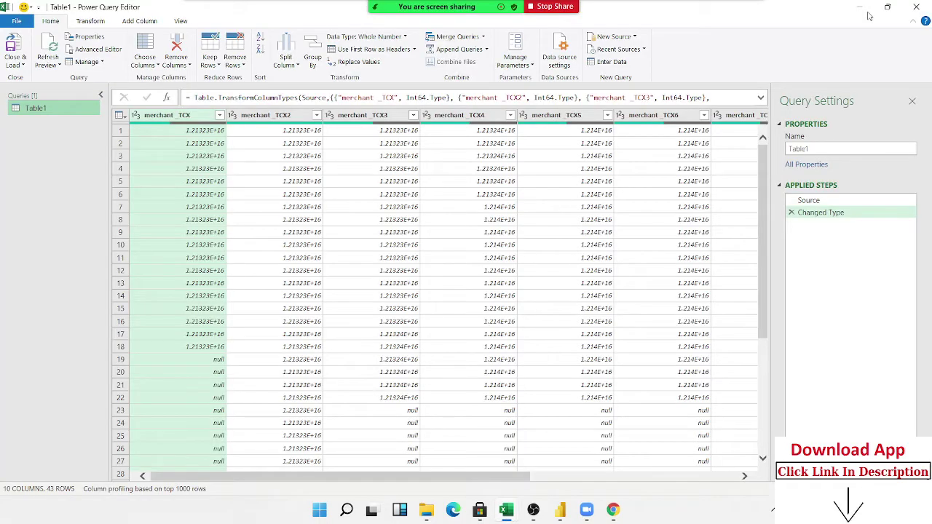
click(887, 7)
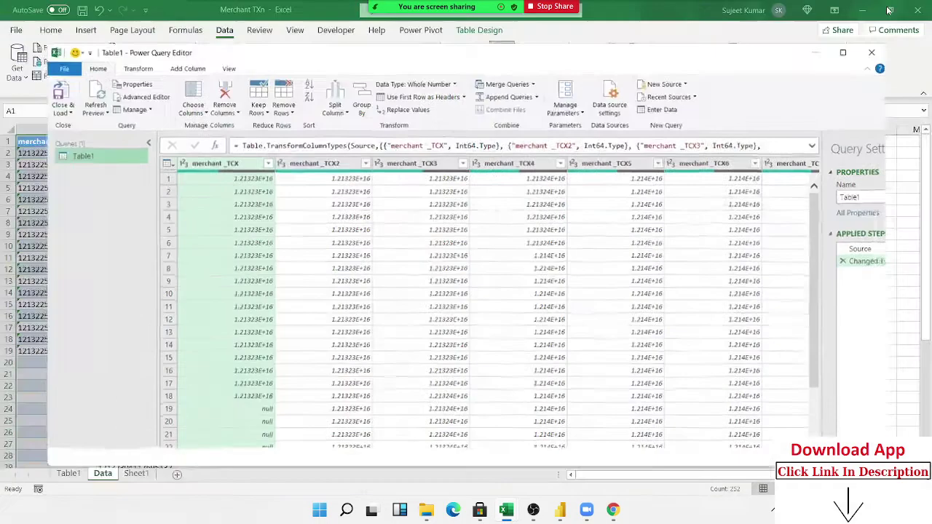
mouse_move(724, 58)
mouse_down()
mouse_move(814, 275)
mouse_move(686, 39)
mouse_up()
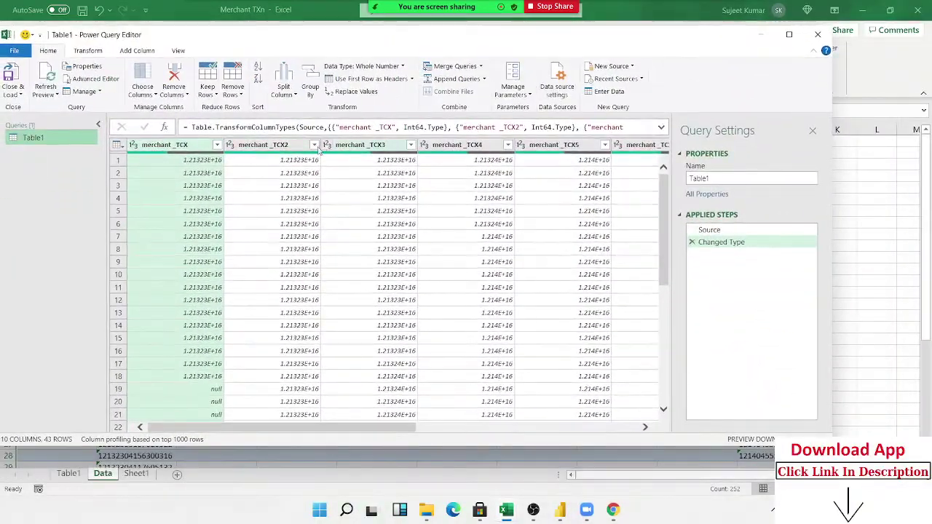
Allow a participant to record locally in Zoom, then select the merchant_TCX column.
click(220, 159)
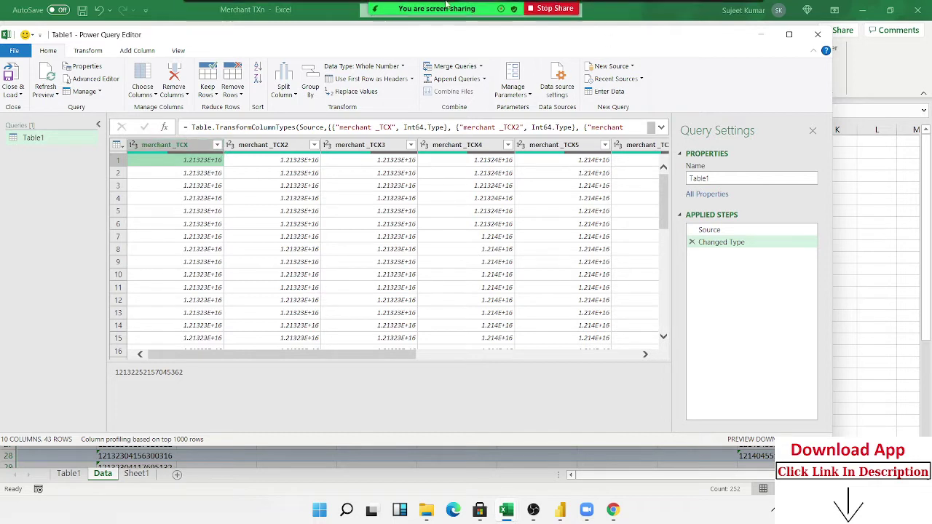
click(373, 16)
mouse_move(437, 245)
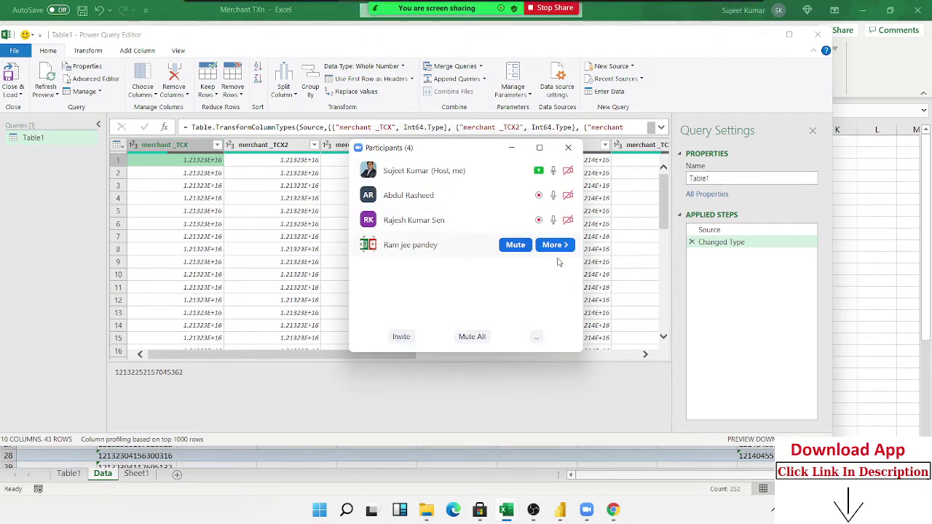
click(563, 249)
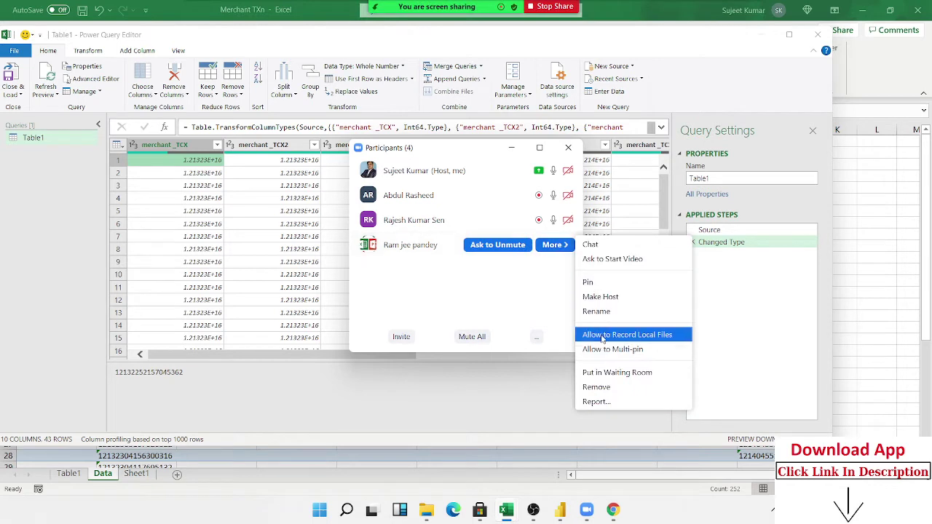
click(627, 334)
click(568, 148)
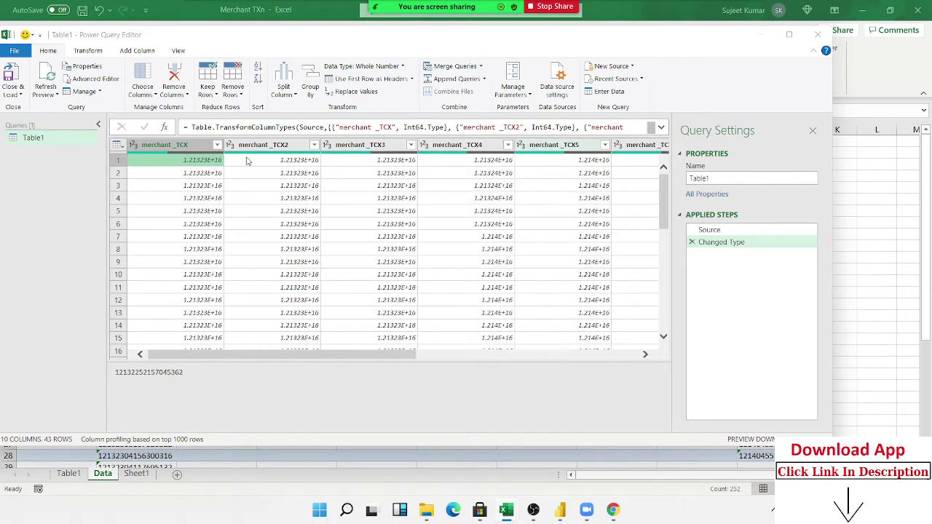
click(183, 145)
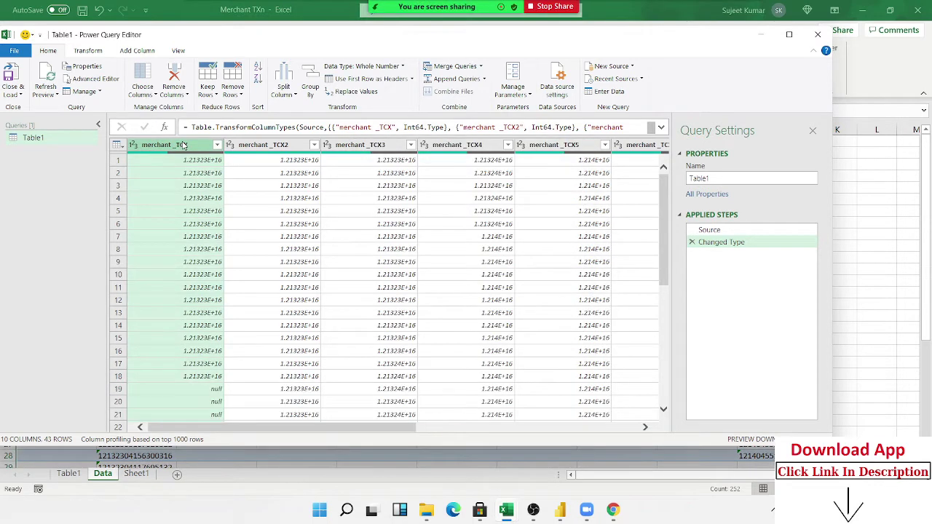
Select merchant_TCX through merchant_TCX10 and apply Transform > Unpivot Columns.
drag(363, 427, 588, 458)
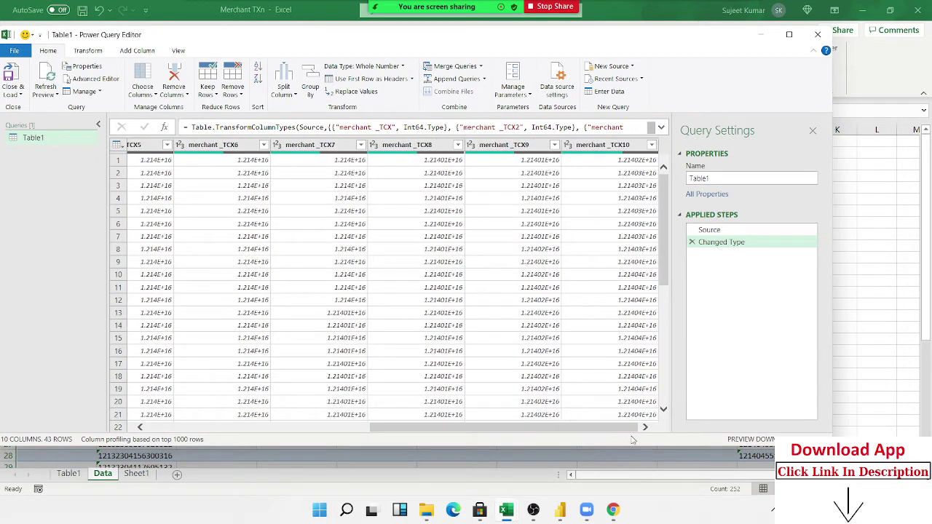
shift+click(610, 145)
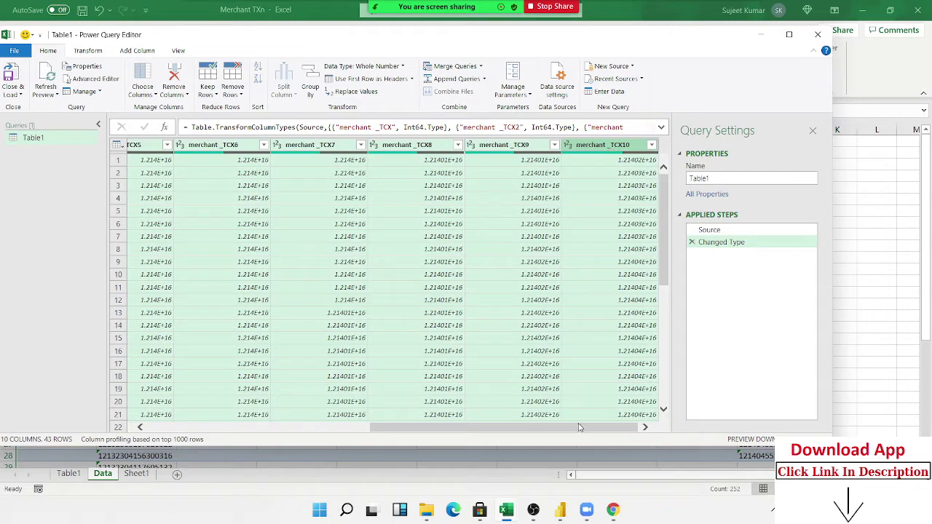
drag(580, 427, 133, 378)
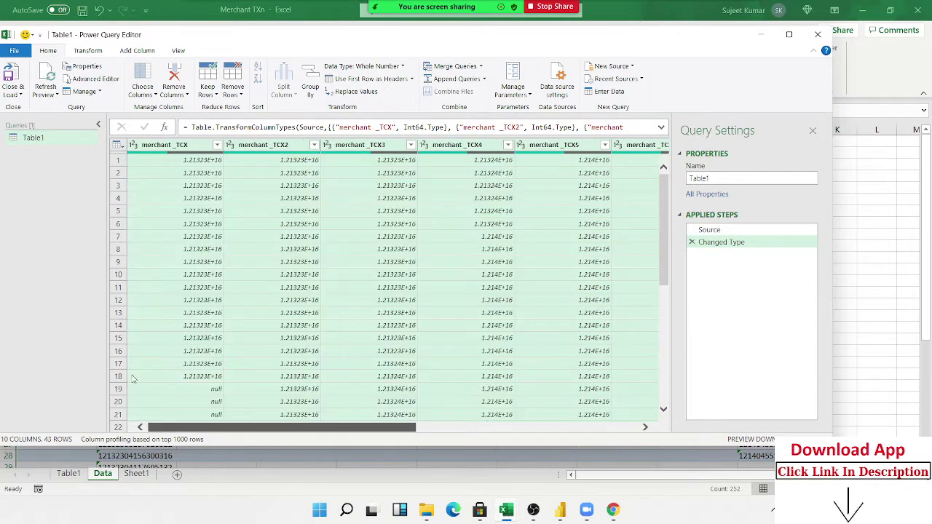
drag(133, 378, 2, 362)
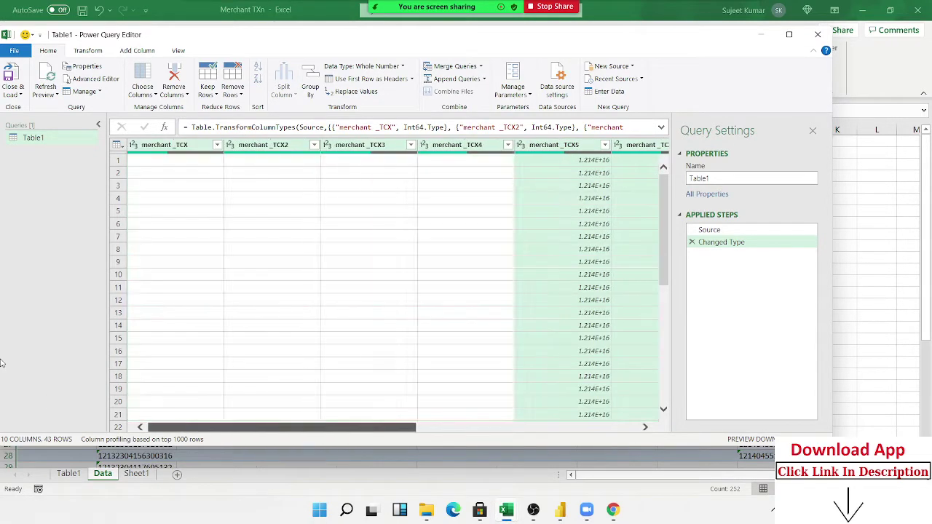
click(101, 50)
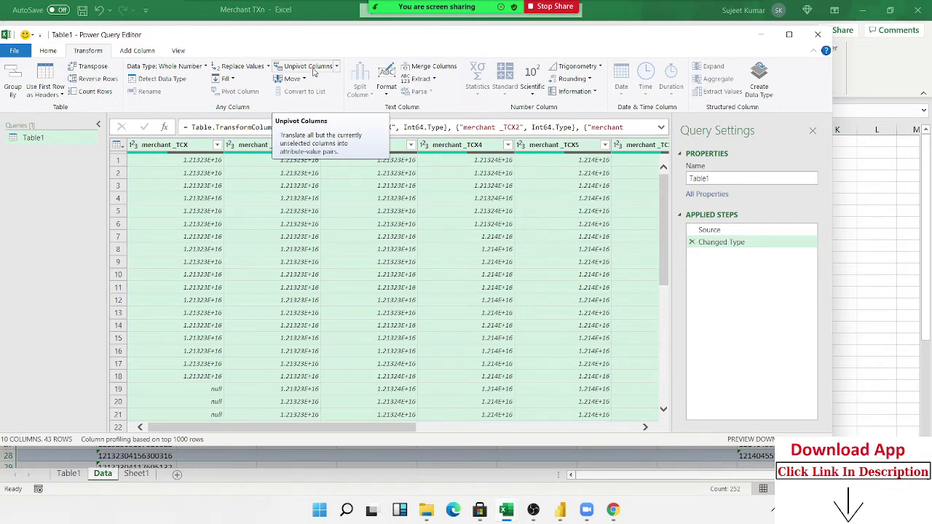
click(312, 66)
Scroll through the unpivoted rows and select the Value column.
click(166, 197)
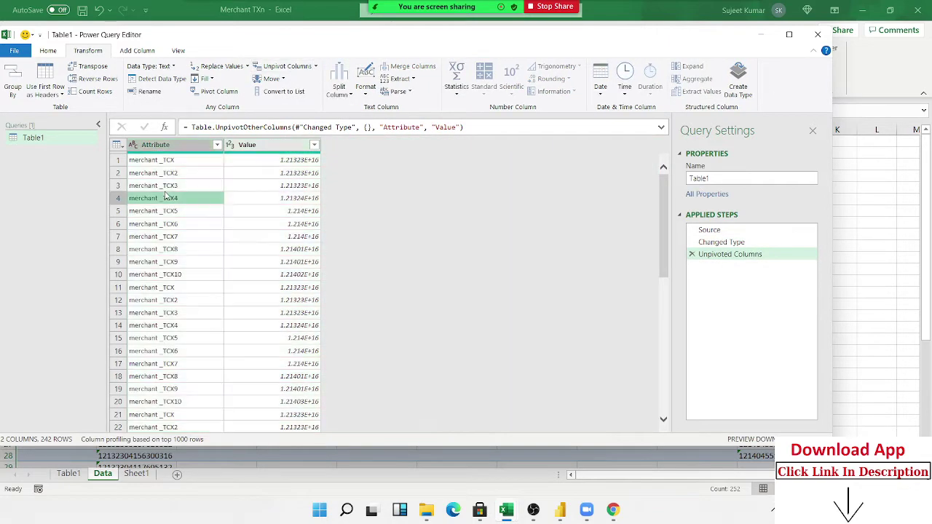
scroll(166, 197, down, 5)
scroll(166, 197, down, 5)
scroll(165, 197, down, 5)
scroll(166, 197, down, 5)
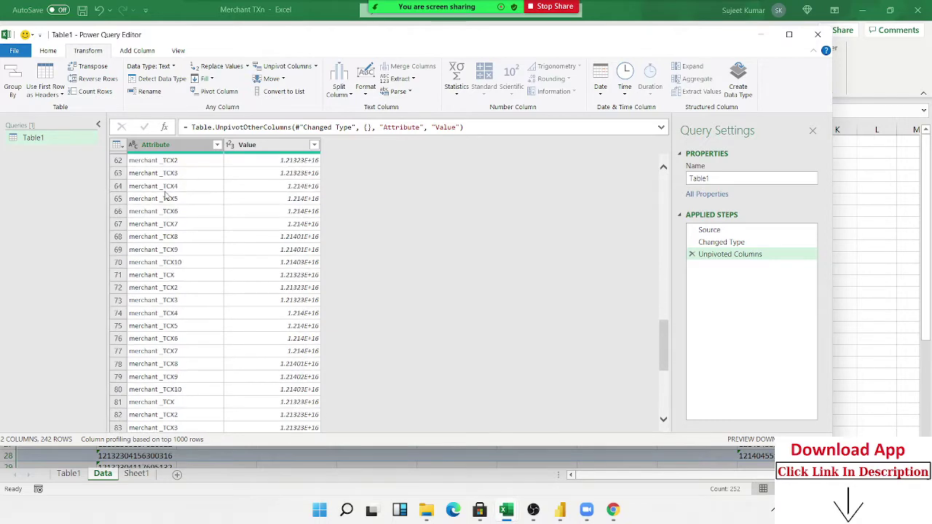
scroll(317, 217, up, 2)
scroll(316, 217, up, 3)
scroll(317, 217, up, 2)
scroll(317, 217, up, 2)
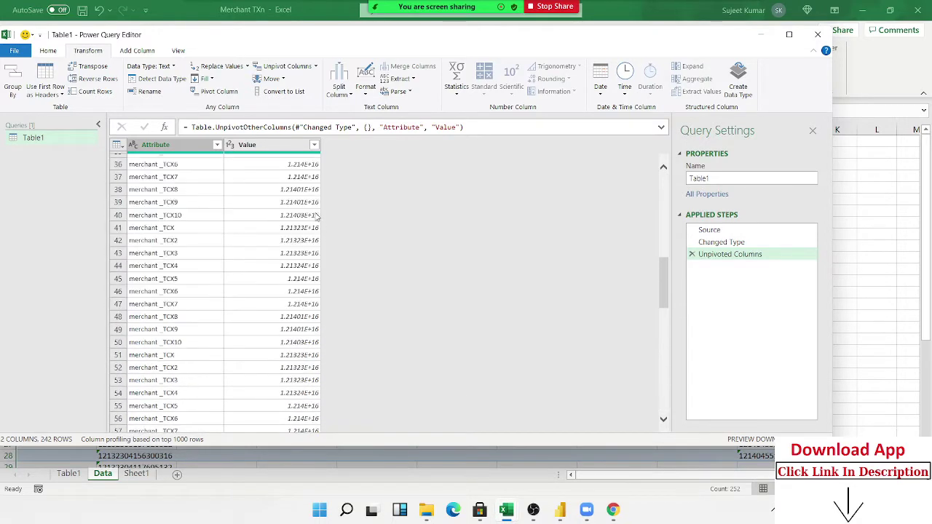
scroll(317, 217, up, 4)
scroll(317, 217, up, 4)
scroll(317, 217, up, 4)
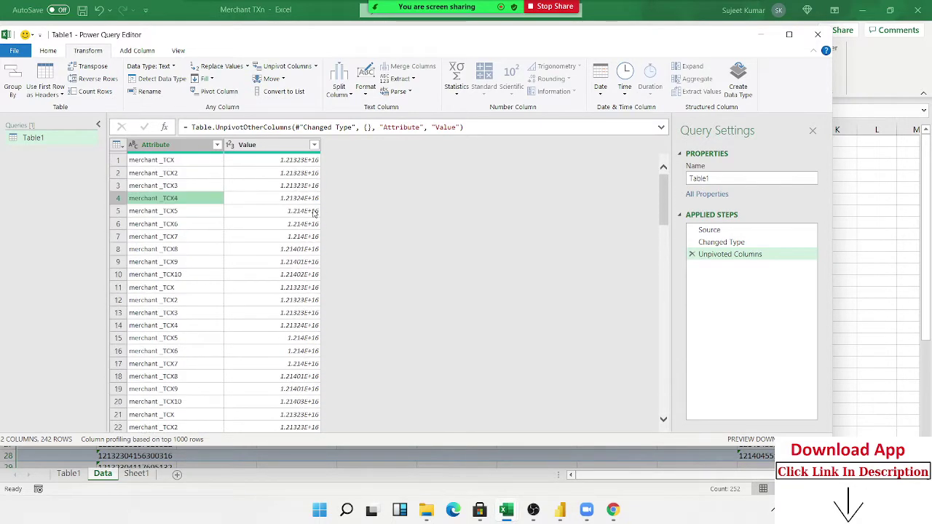
click(288, 145)
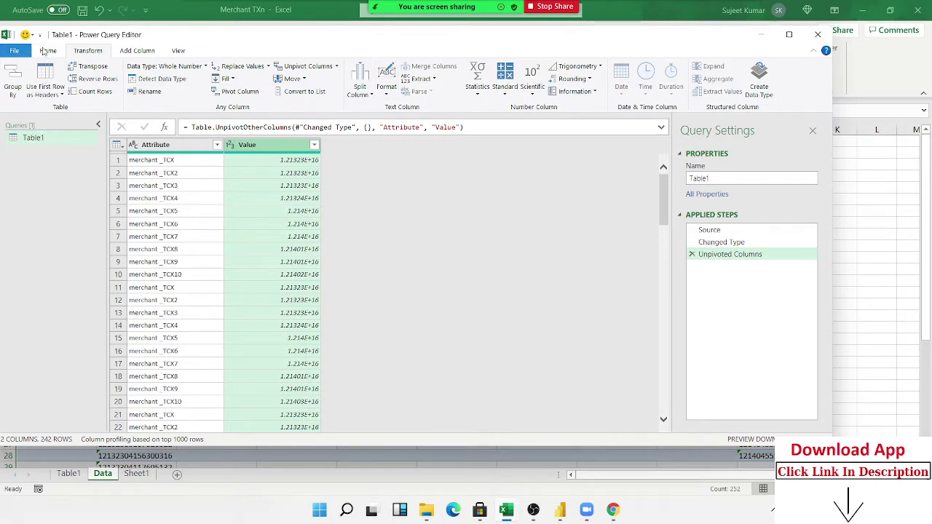
Change the Value column's data type to Text.
click(49, 50)
click(403, 66)
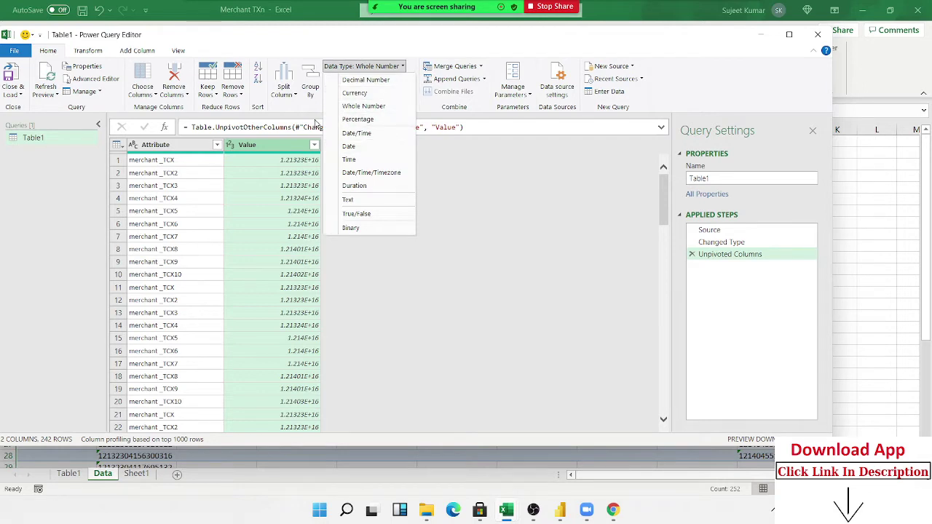
click(104, 106)
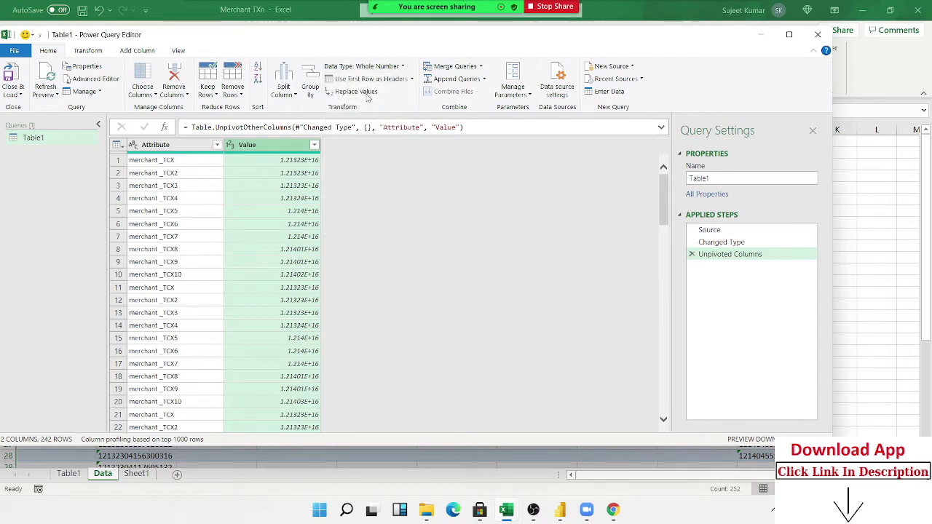
click(366, 68)
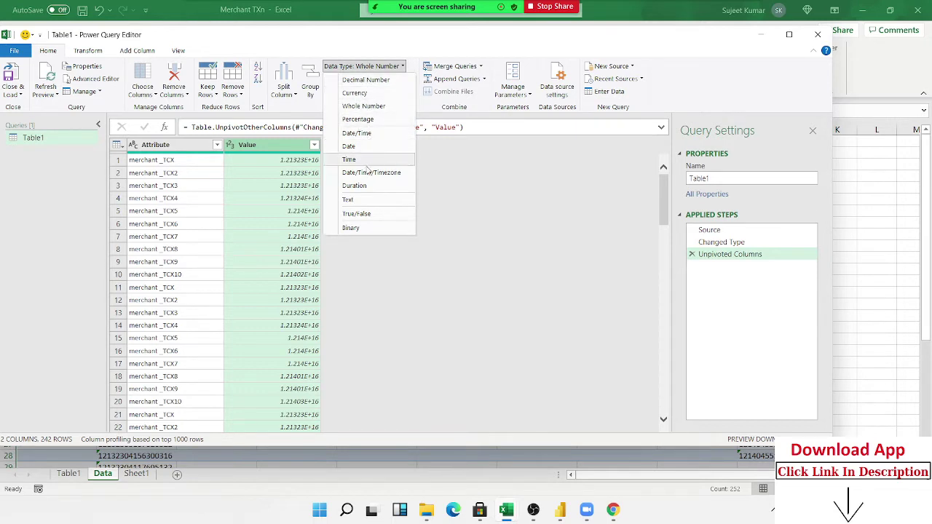
click(365, 199)
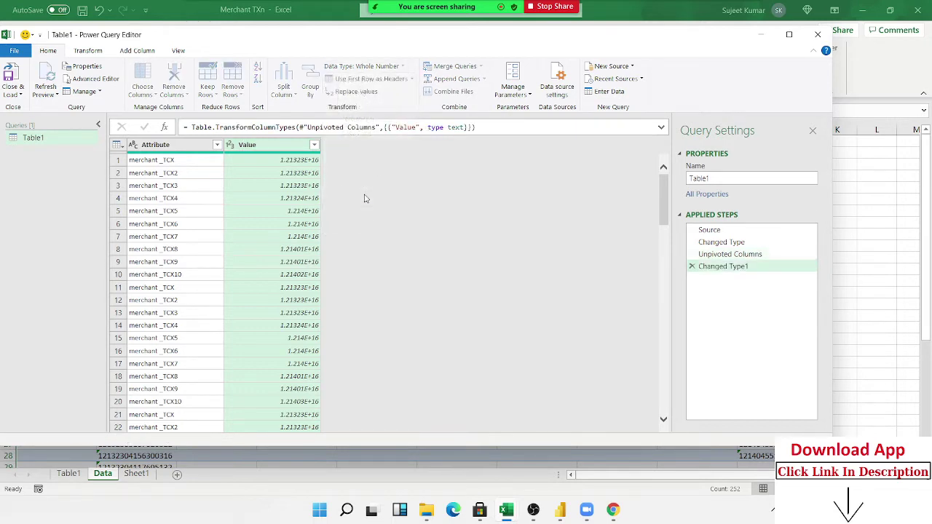
Verify the Value cells show full 17-digit IDs, then select the Attribute column.
click(263, 186)
scroll(263, 186, down, 8)
scroll(263, 187, down, 3)
scroll(262, 186, down, 3)
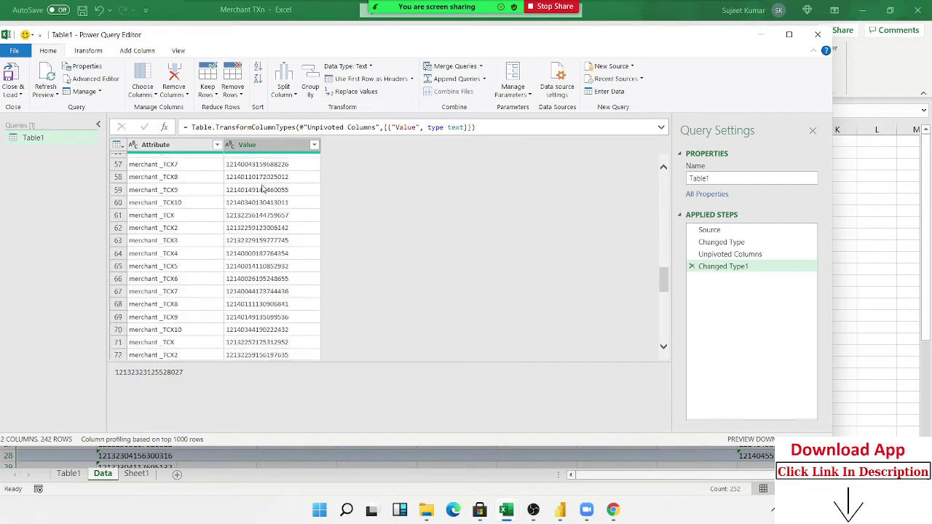
scroll(263, 186, down, 1)
scroll(263, 186, down, 3)
scroll(263, 187, up, 3)
scroll(263, 188, up, 7)
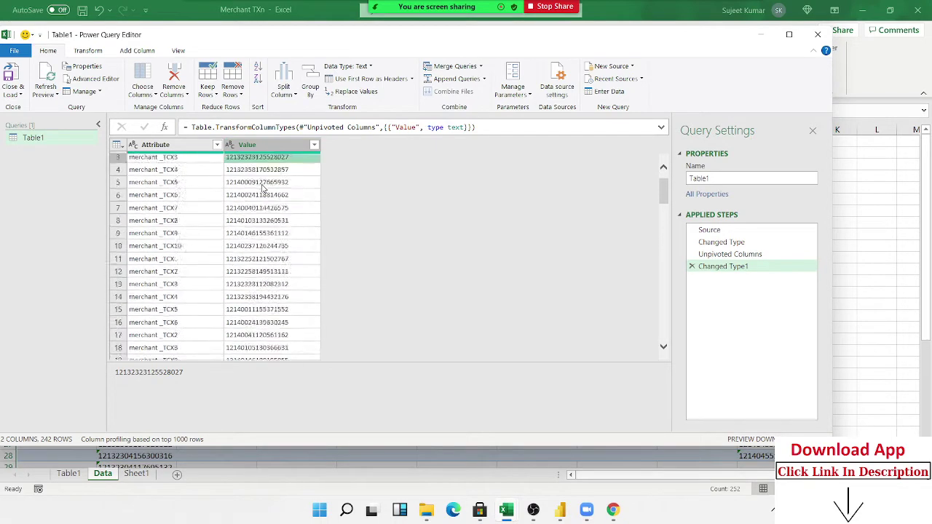
scroll(263, 187, up, 1)
click(271, 164)
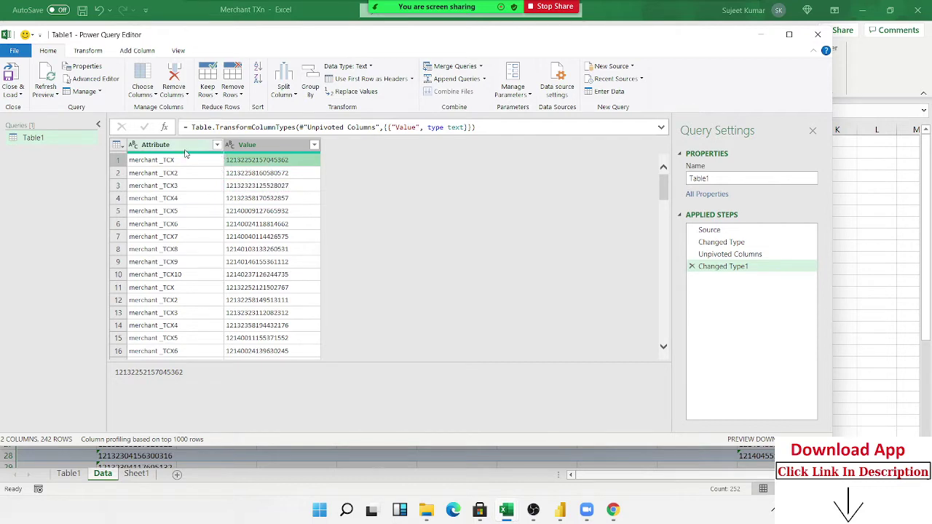
click(270, 148)
click(208, 151)
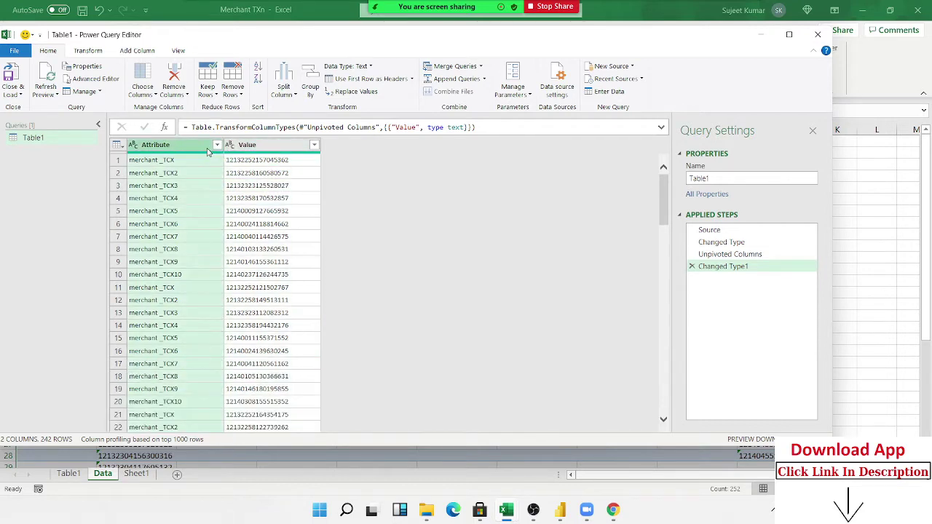
Remove the Attribute column and check the remaining Value entries.
right_click(199, 149)
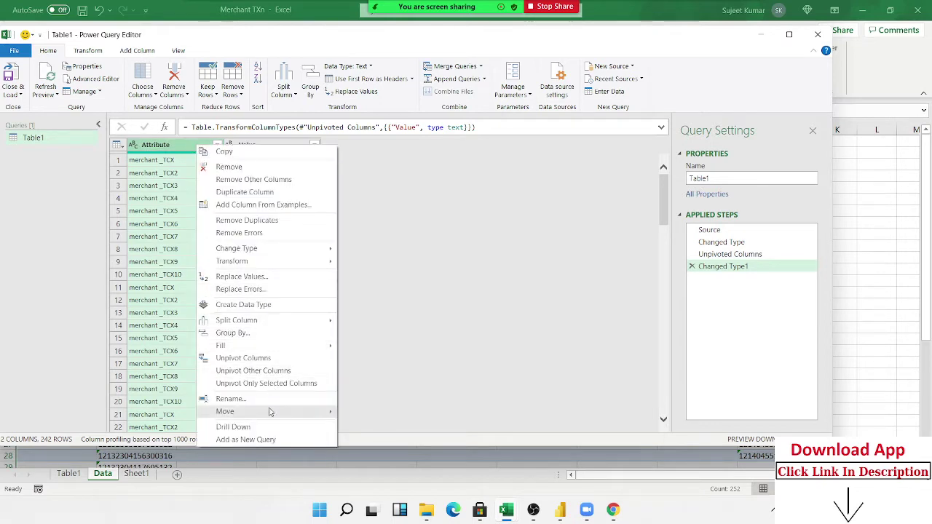
click(283, 167)
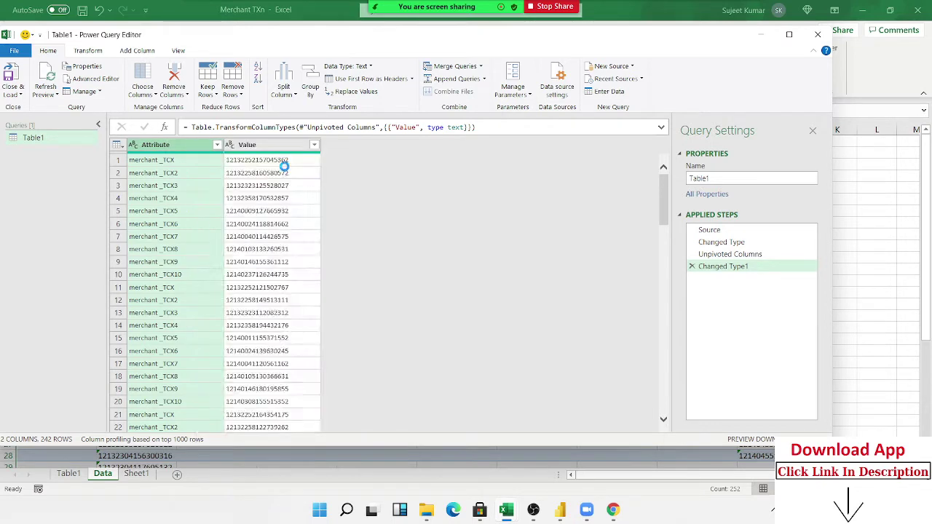
click(175, 174)
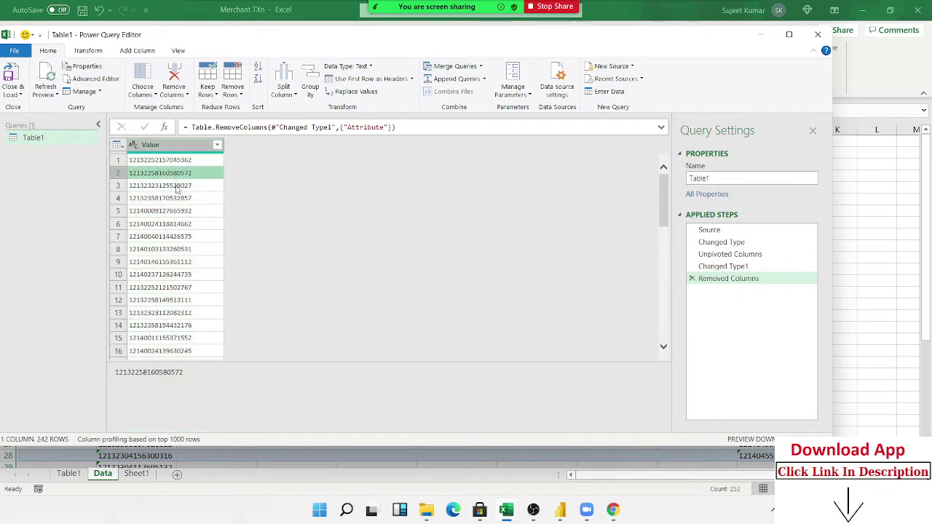
scroll(176, 191, down, 3)
scroll(177, 190, down, 3)
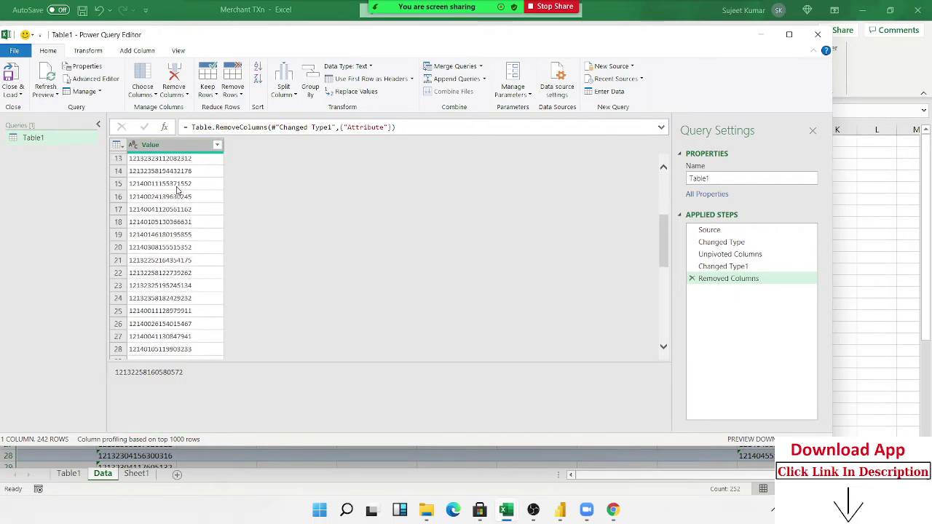
scroll(176, 190, up, 5)
Close & Load the query and confirm 242 IDs fill rows 2–243.
click(13, 77)
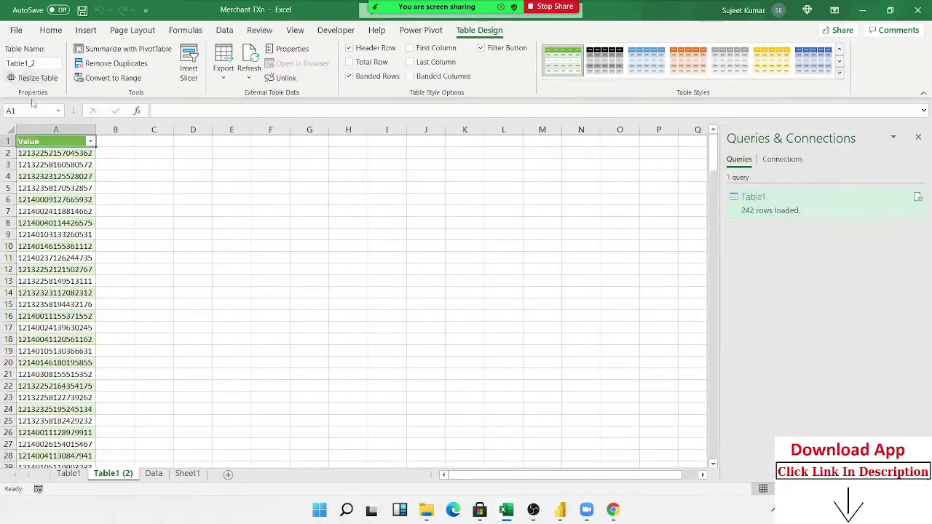
click(57, 176)
scroll(56, 182, down, 4)
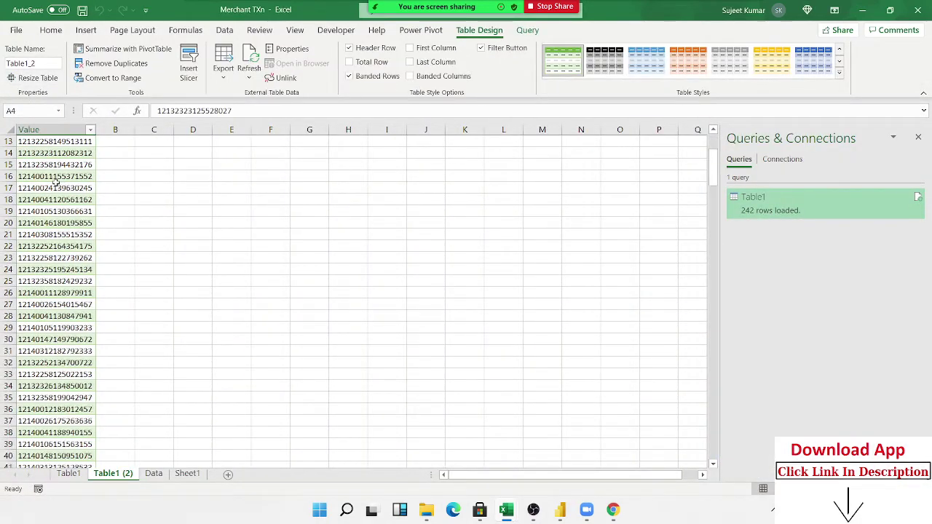
scroll(57, 185, down, 9)
scroll(56, 188, down, 4)
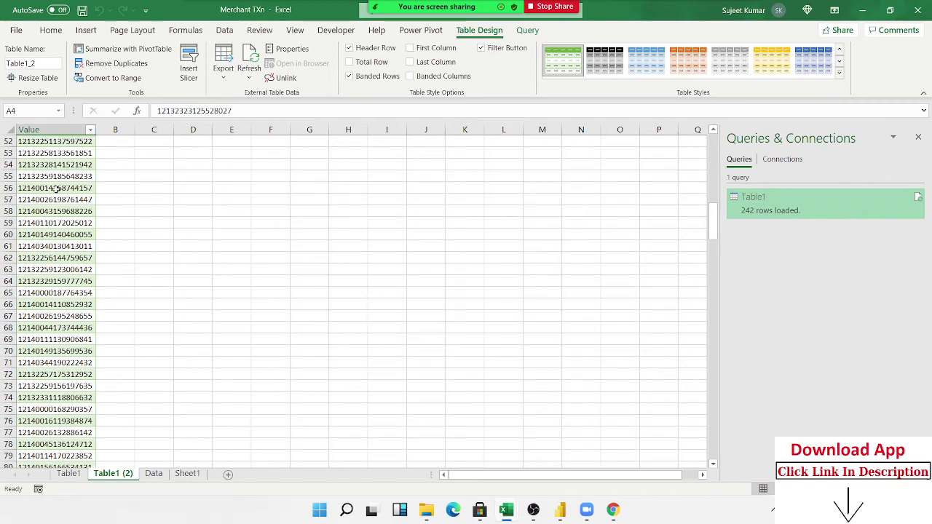
key(ctrl+Down)
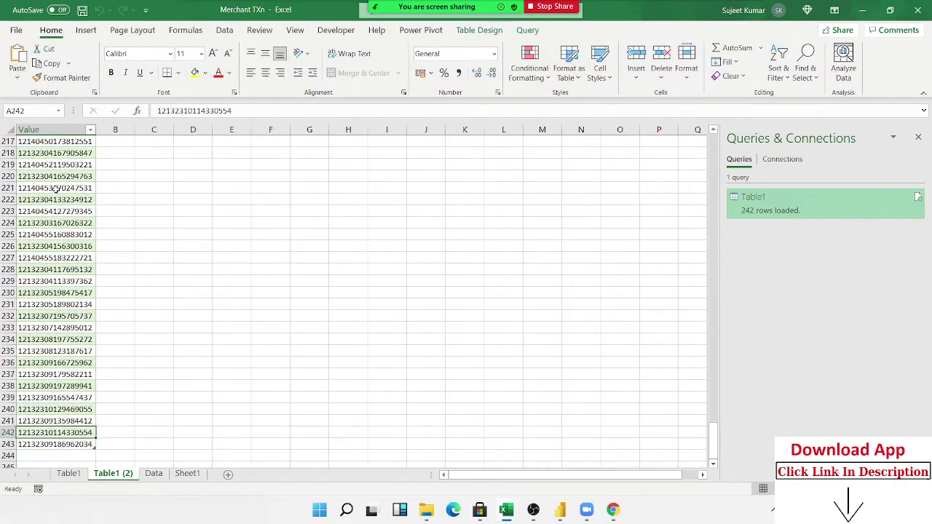
key(ctrl+Up)
key(ctrl+Down)
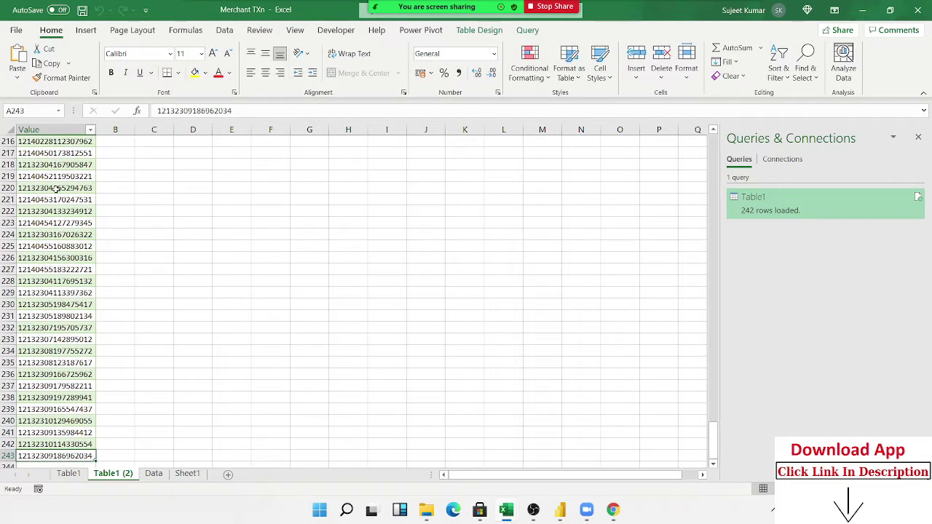
key(ctrl+shift+Up)
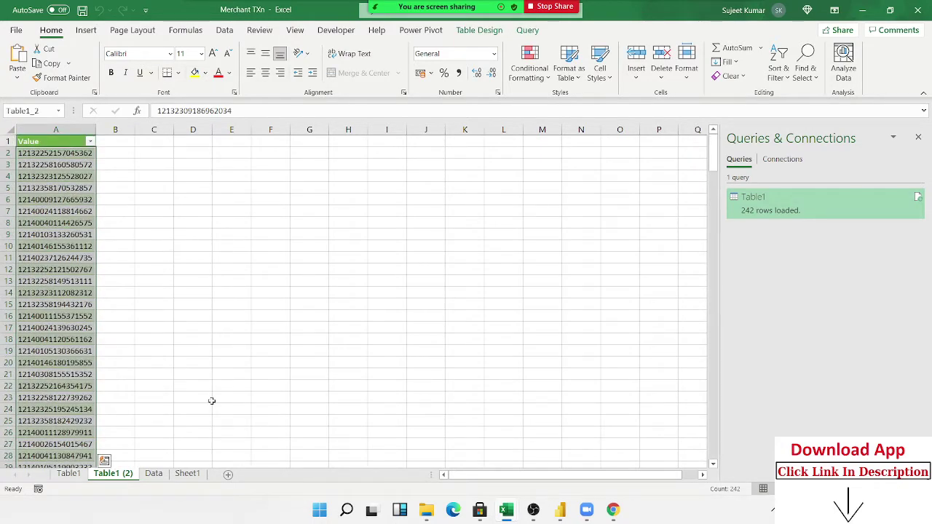
Switch to the Data sheet and scroll the merchant_TCX table to see where it ends.
click(155, 474)
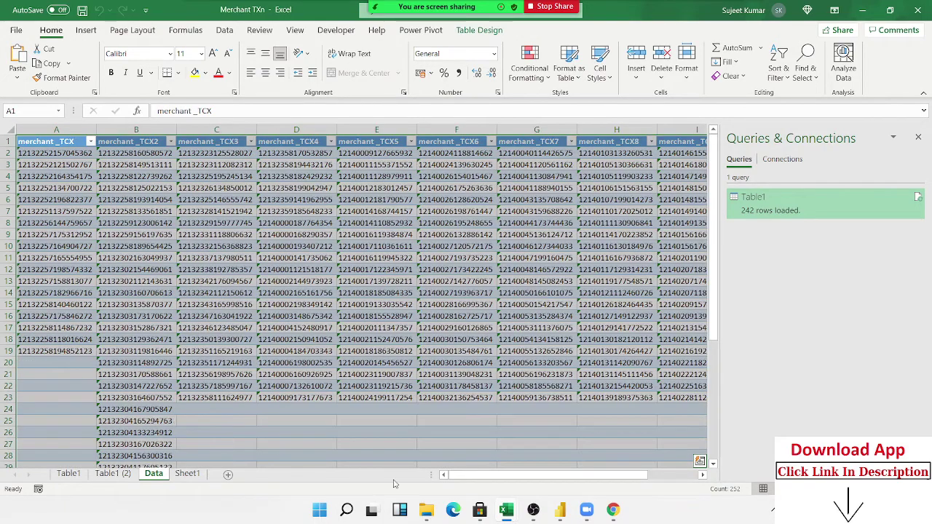
scroll(555, 413, down, 3)
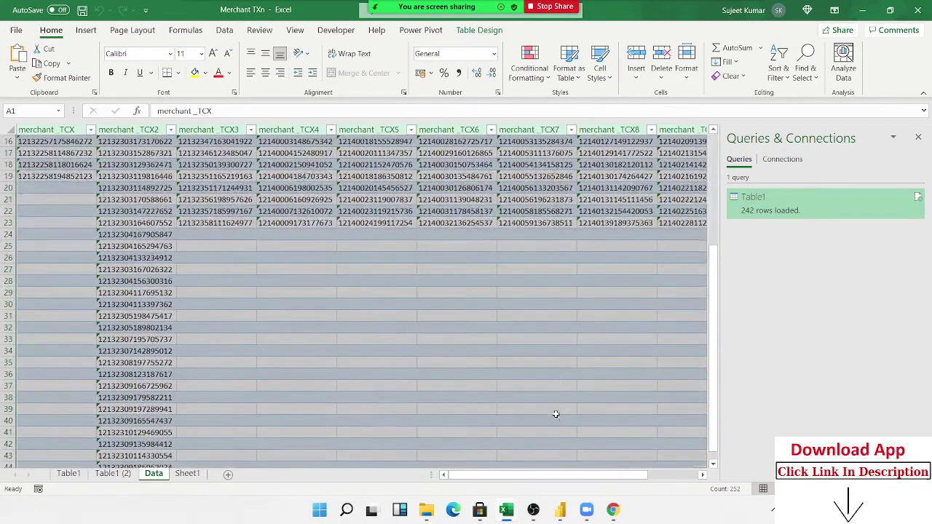
scroll(555, 413, down, 6)
scroll(555, 414, up, 5)
scroll(557, 407, up, 2)
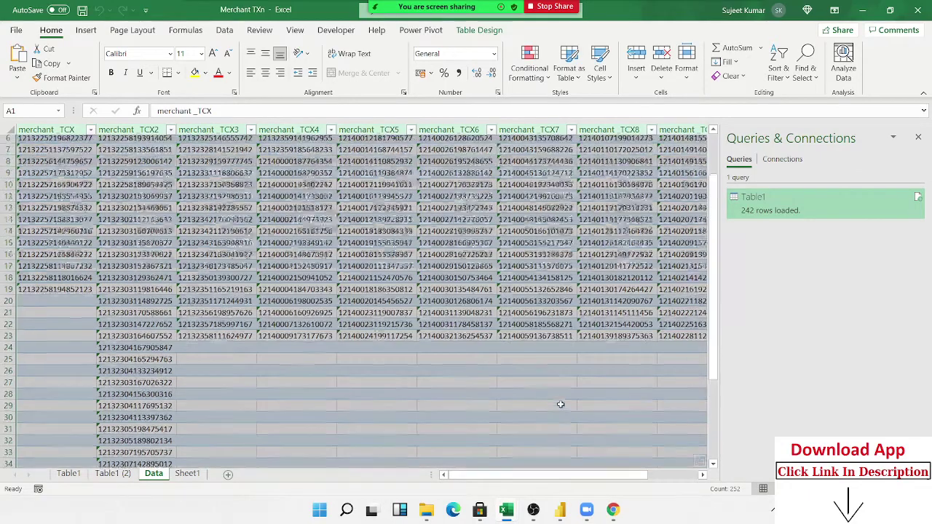
scroll(561, 401, up, 2)
mouse_move(575, 475)
mouse_down()
mouse_move(650, 472)
mouse_move(575, 473)
mouse_up()
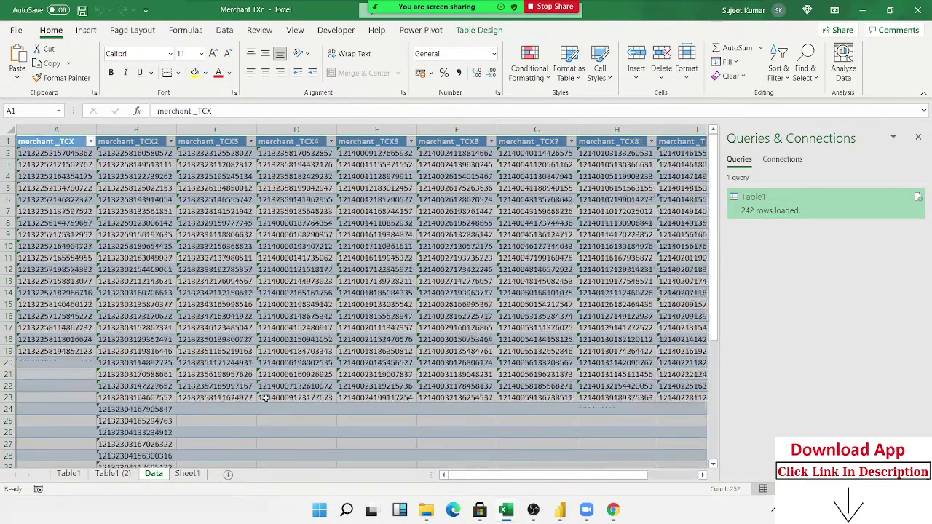
scroll(211, 338, down, 2)
scroll(218, 406, down, 2)
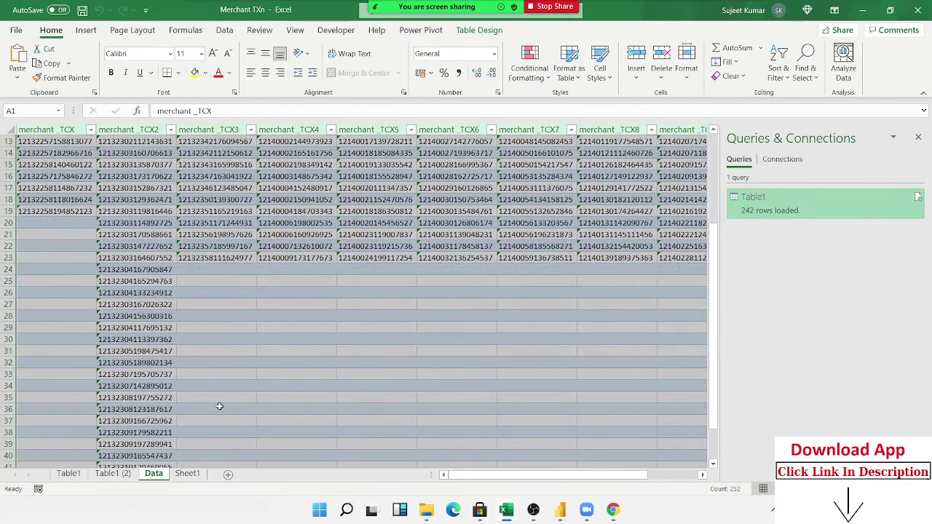
scroll(219, 406, down, 1)
scroll(219, 406, down, 2)
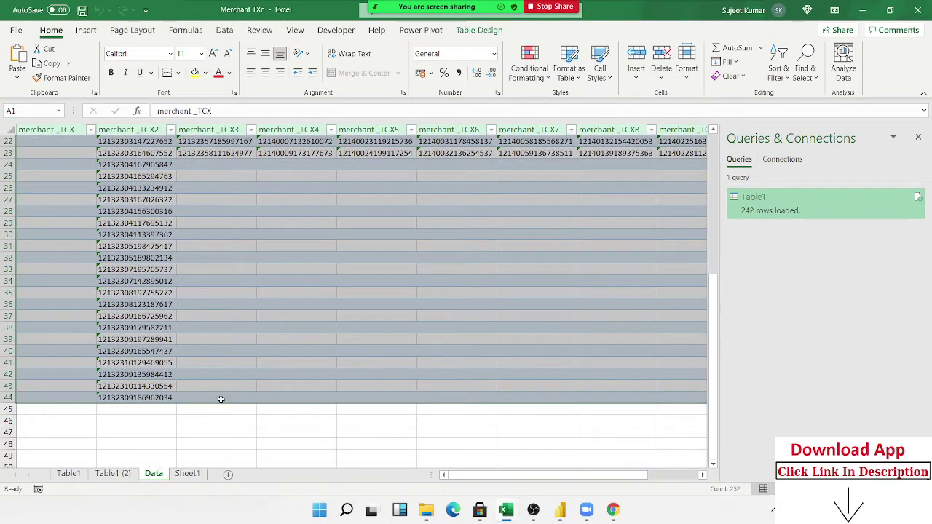
scroll(218, 368, up, 2)
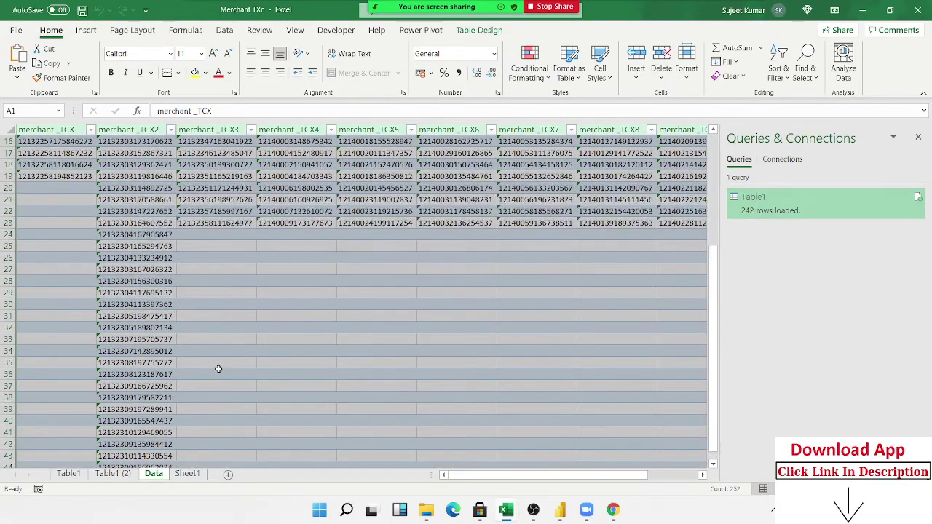
scroll(218, 367, up, 2)
scroll(219, 370, up, 3)
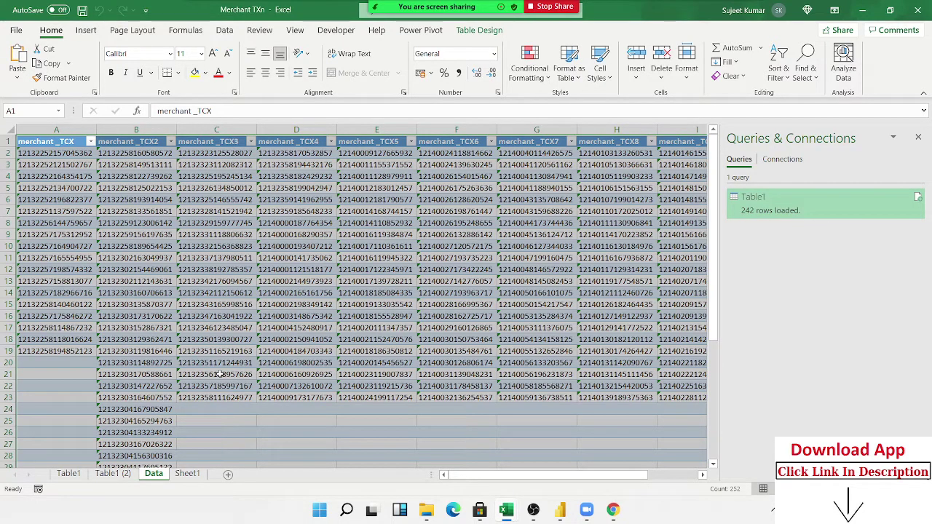
On Sheet1, add a Name header in A1 and fill a sample name down to A23.
click(197, 473)
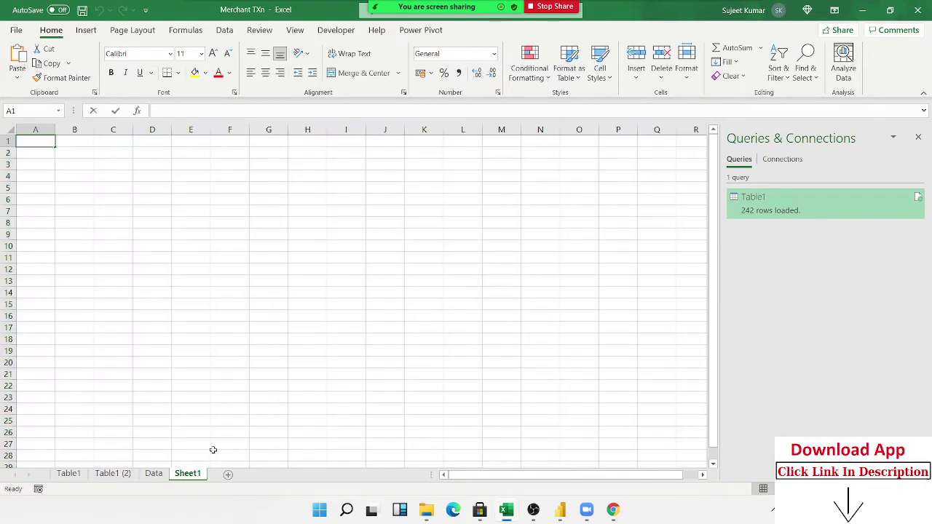
text(Nm)
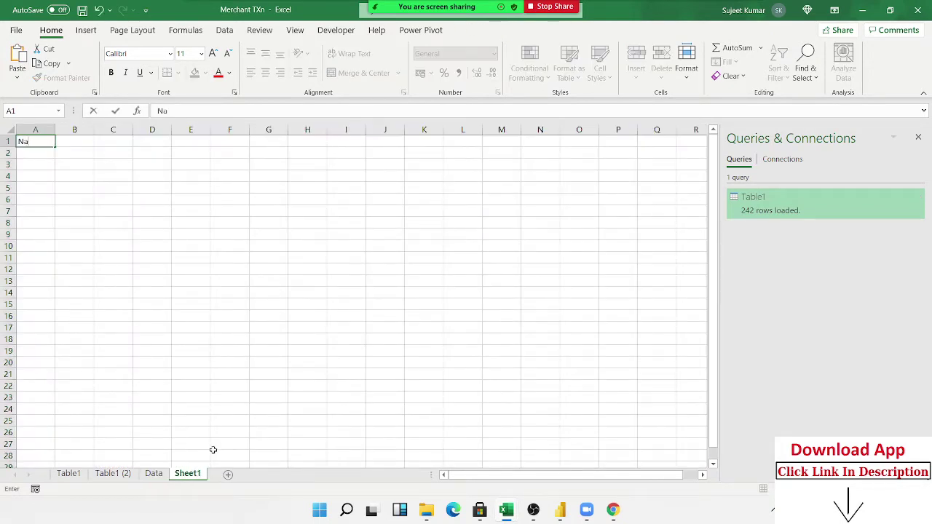
key(Return)
text(Puja)
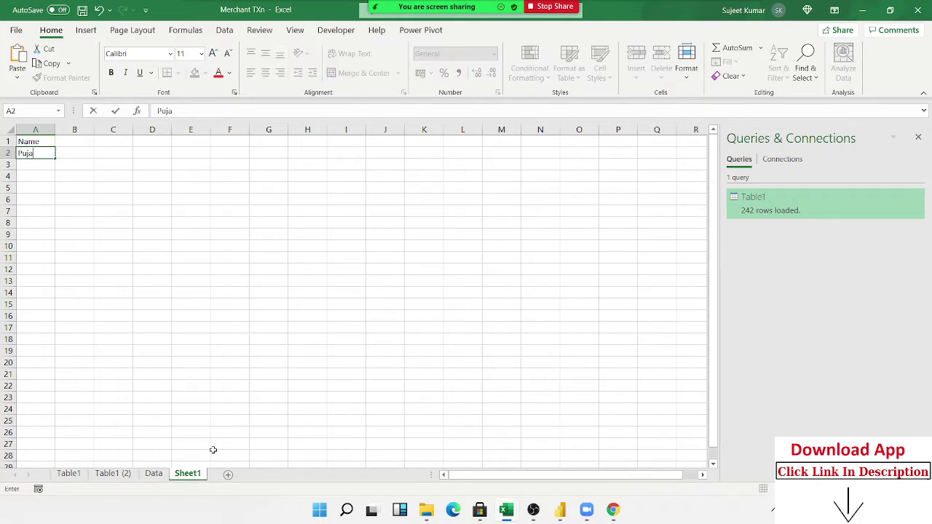
click(32, 187)
click(31, 153)
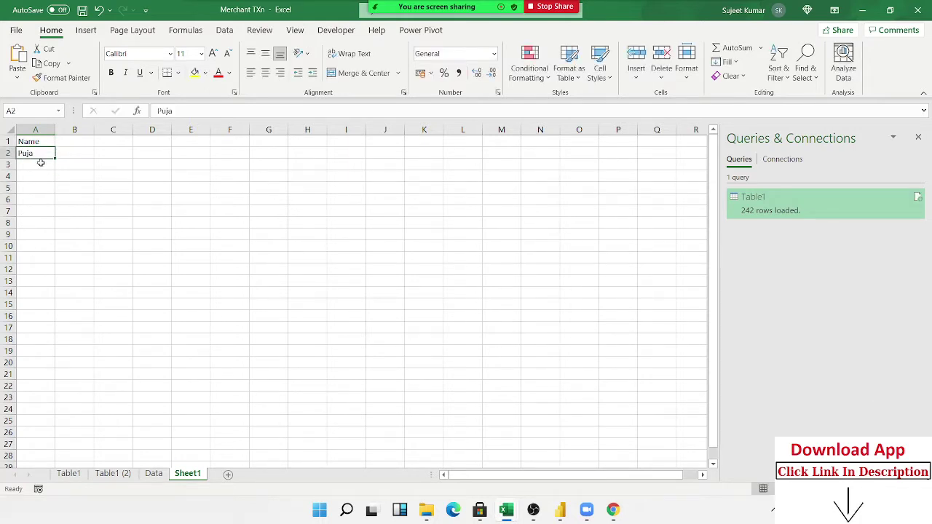
drag(55, 159, 55, 402)
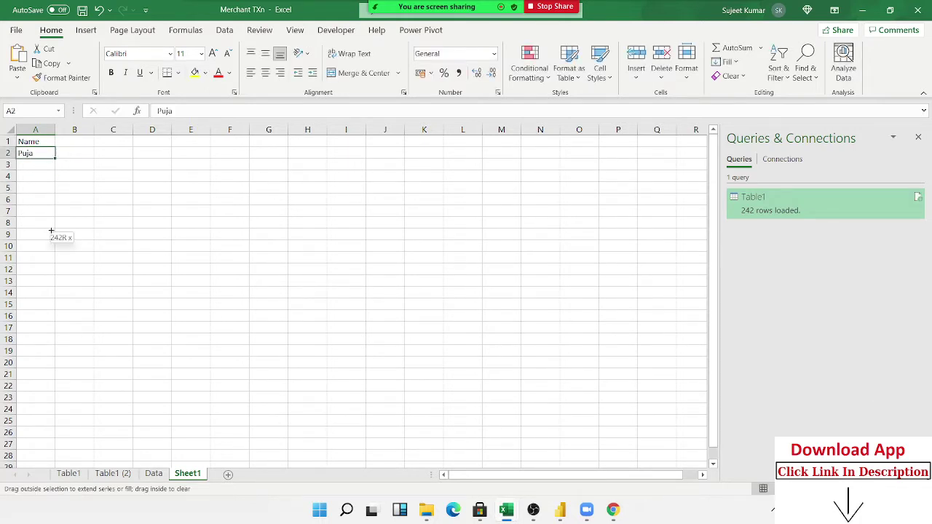
Enter 1/1 in B1 and fill daily dates along row 1 through 01 Nov.
click(89, 141)
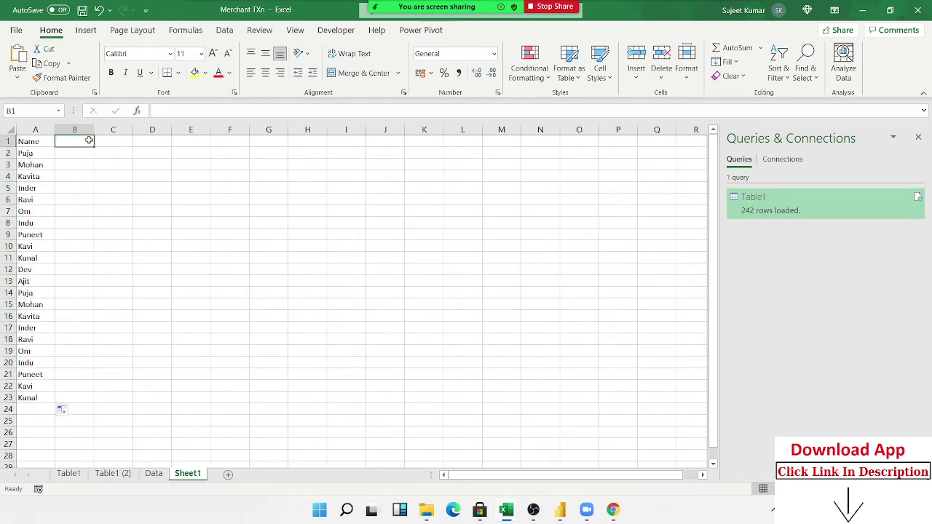
text(1/1)
click(87, 185)
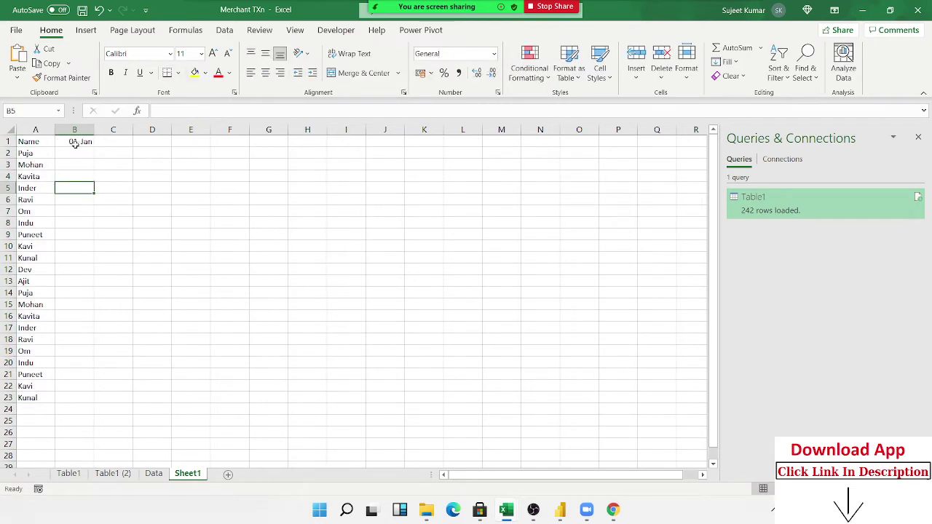
click(73, 142)
drag(92, 144, 930, 250)
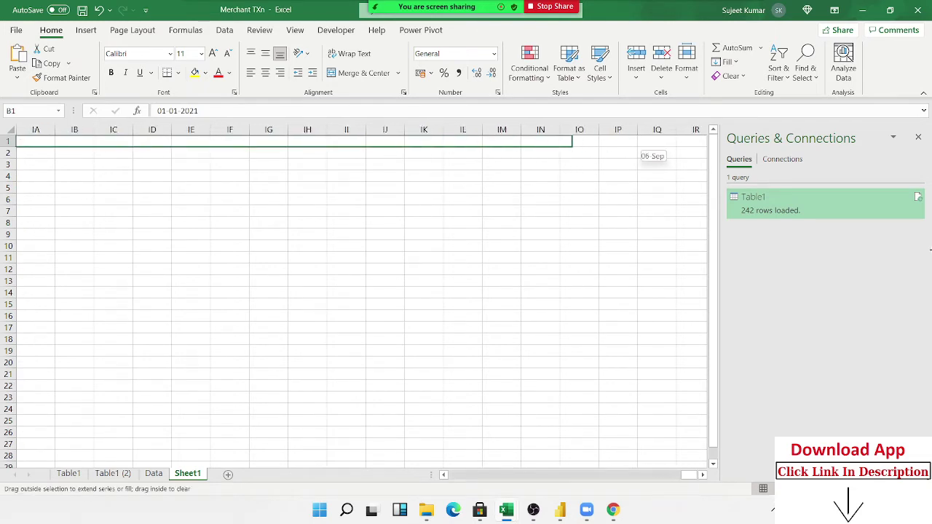
drag(930, 249, 928, 252)
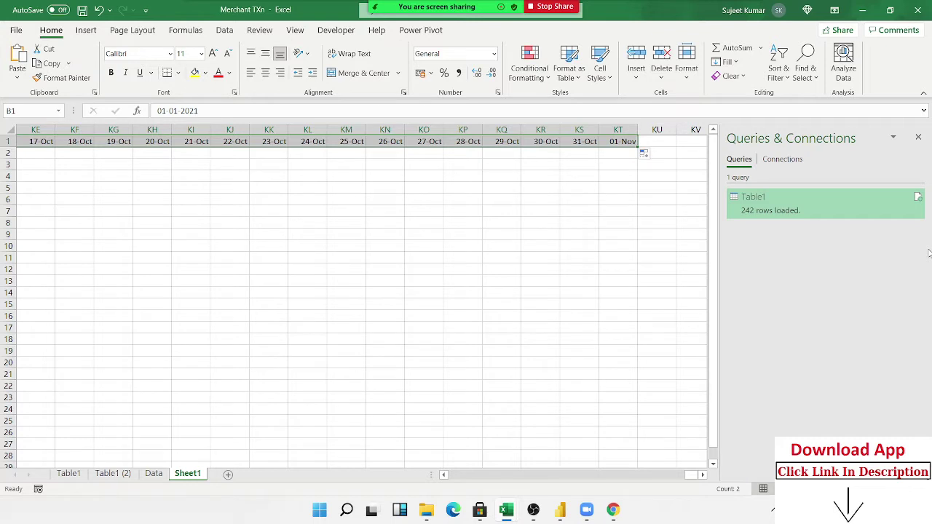
click(515, 205)
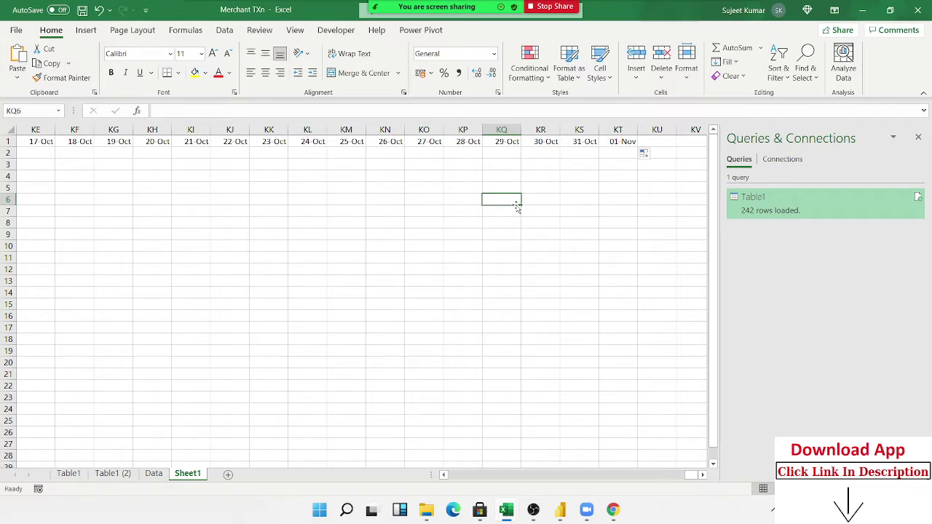
key(alt+Tab)
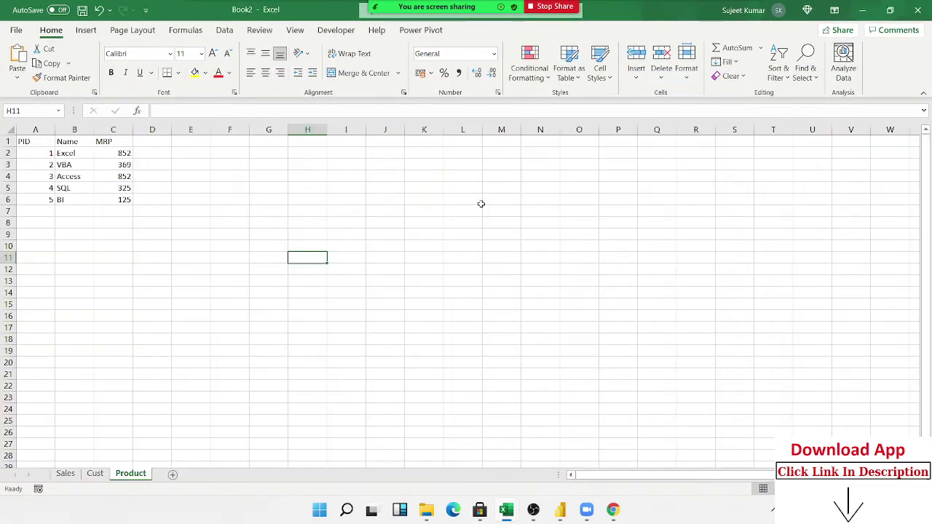
key(alt+Tab)
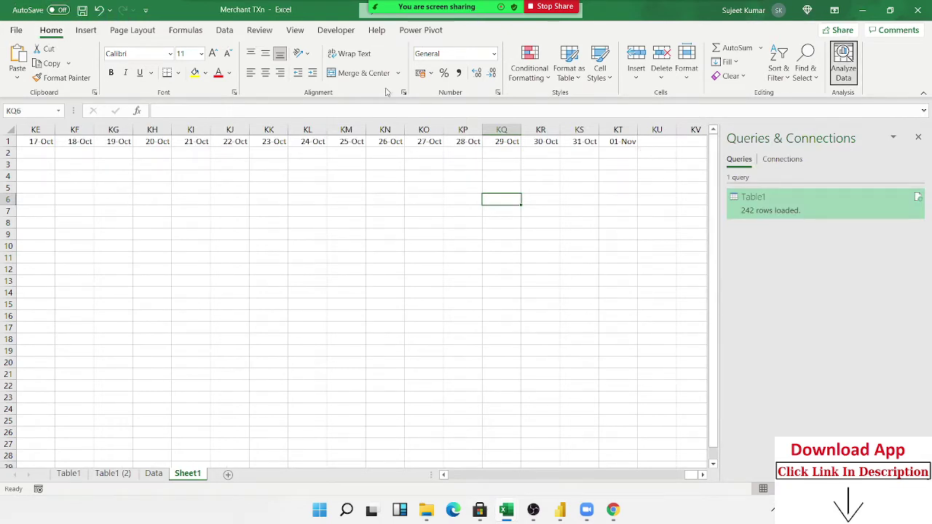
Enter =RANDBETWEEN(10,90) in B2 and fill it across row 2 to the 01 Nov column.
click(339, 164)
key(ctrl+Left)
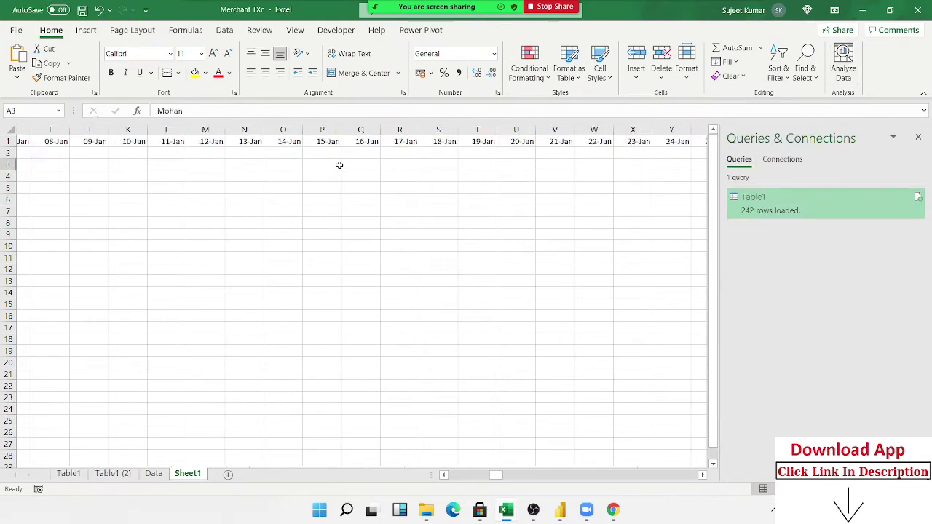
key(ctrl+Up)
key(Right)
key(Down)
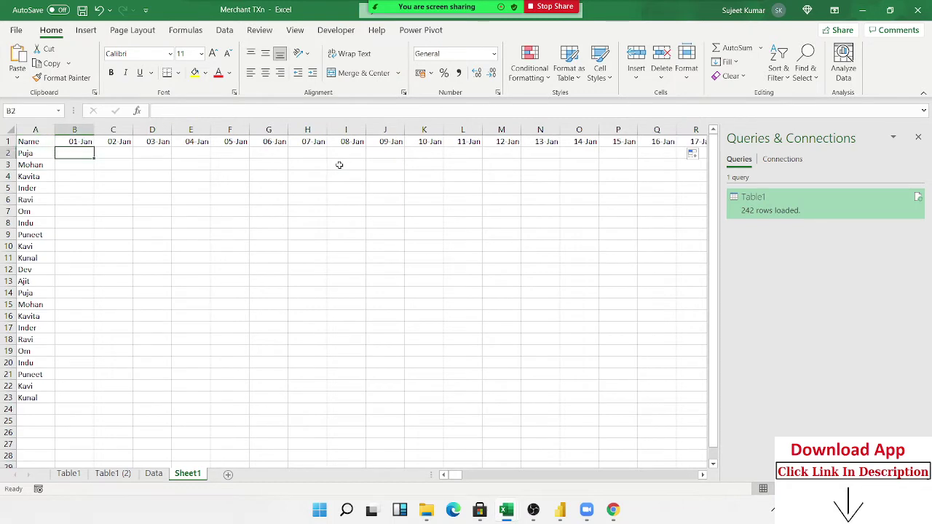
text(=ra)
key(Down)
key(Down)
key(Down)
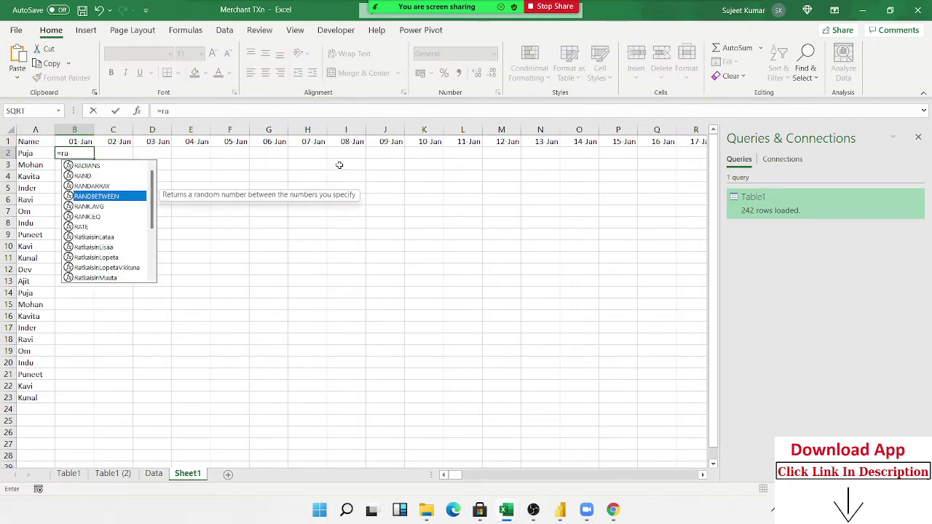
key(Tab)
text(,9)
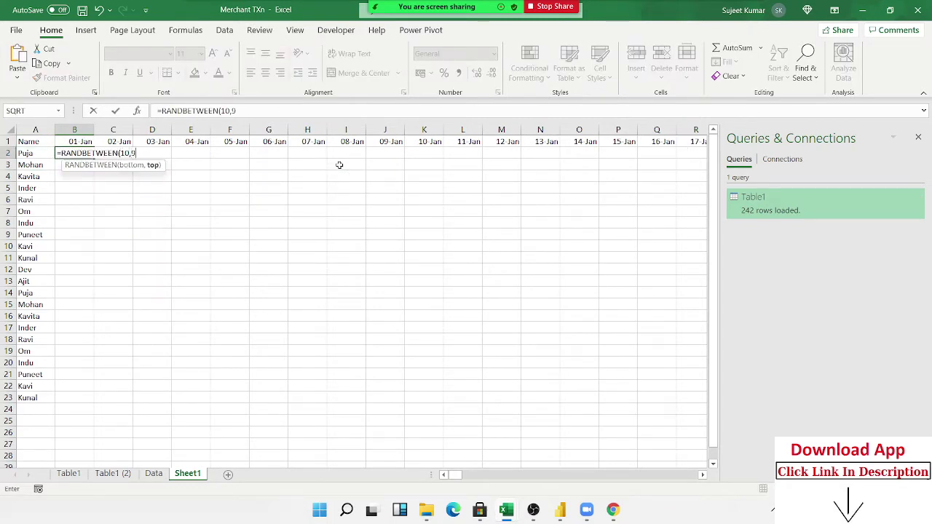
key(Return)
key(Up)
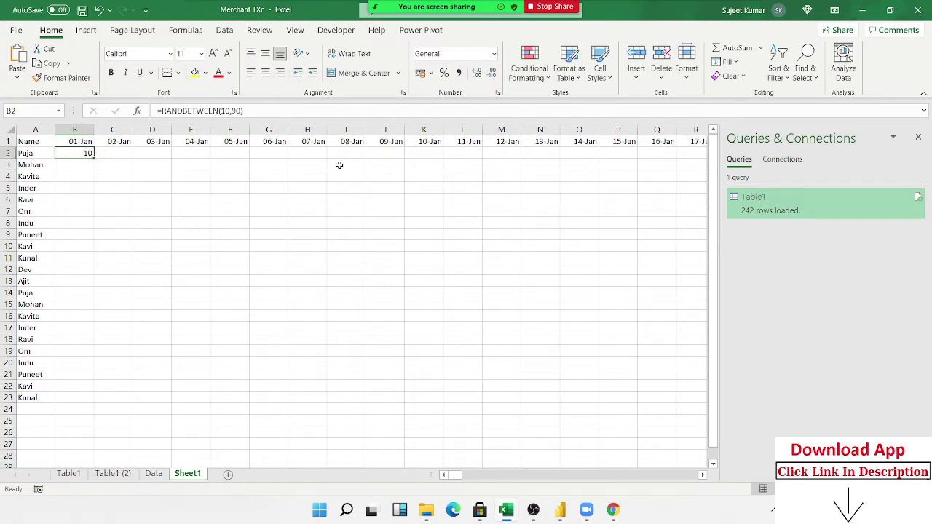
key(Up)
key(ctrl+Right)
key(Down)
key(ctrl+shift+Left)
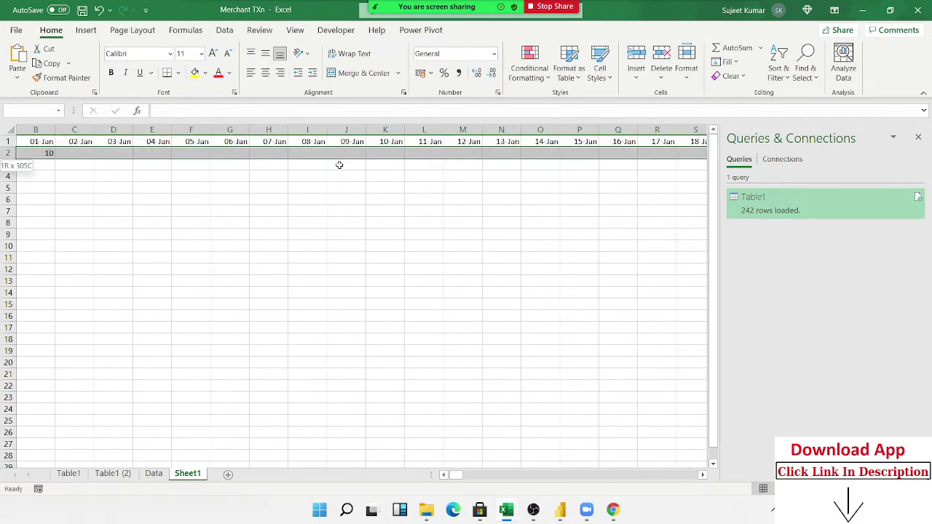
key(ctrl+r)
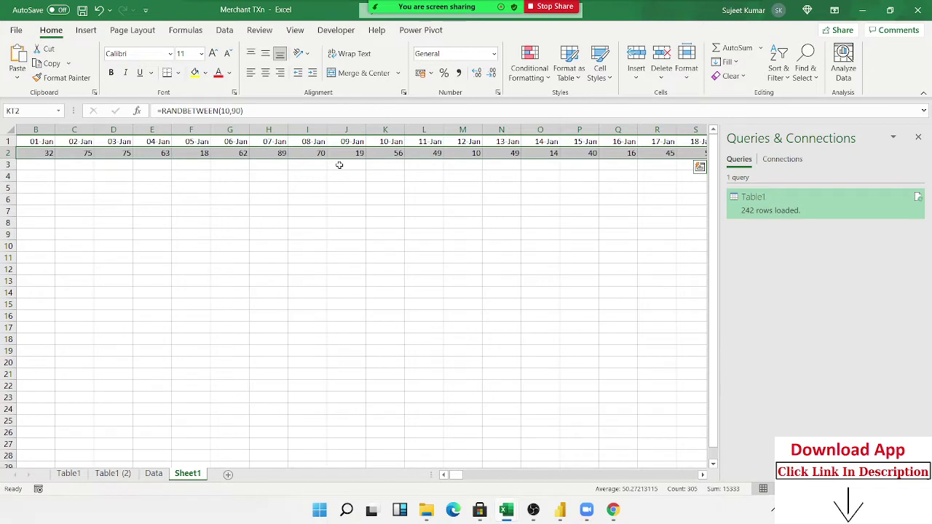
Paste the random sales formula down rows 3–23 for every name.
key(ctrl+c)
key(ctrl+Left)
key(Right)
key(Right)
key(Down)
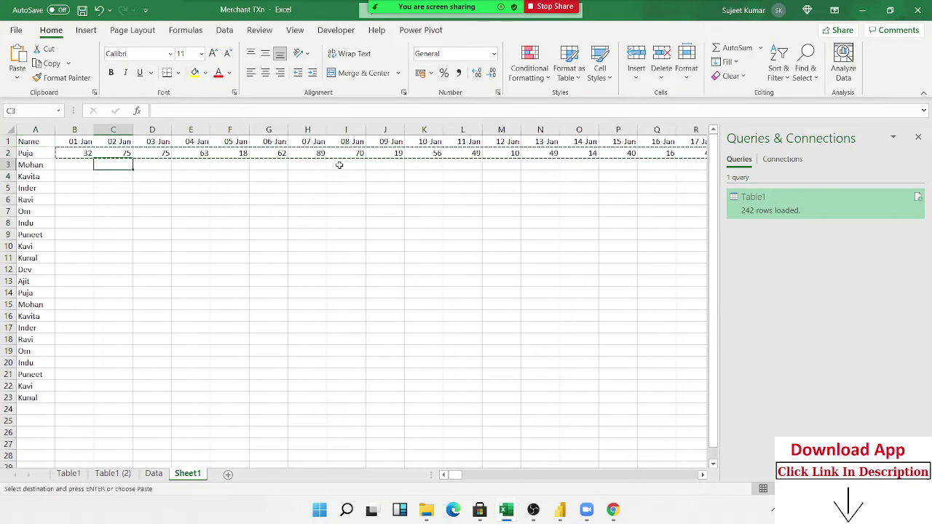
key(Left)
key(shift+Down)
key(shift+Down)
key(shift+Down)
key(shift+Down)
key(shift+Down)
key(shift+Down)
key(shift+Down)
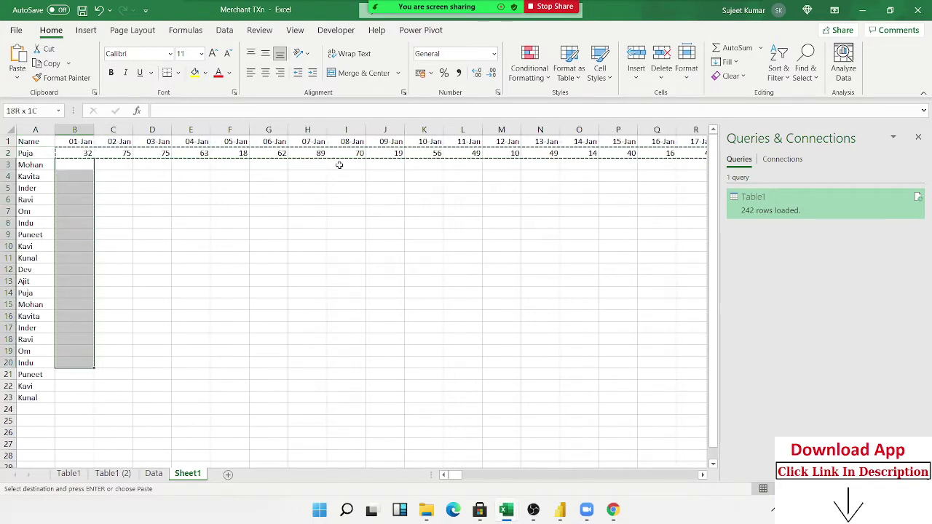
key(shift+Down)
key(shift+Down)
key(shift+Down)
key(ctrl+v)
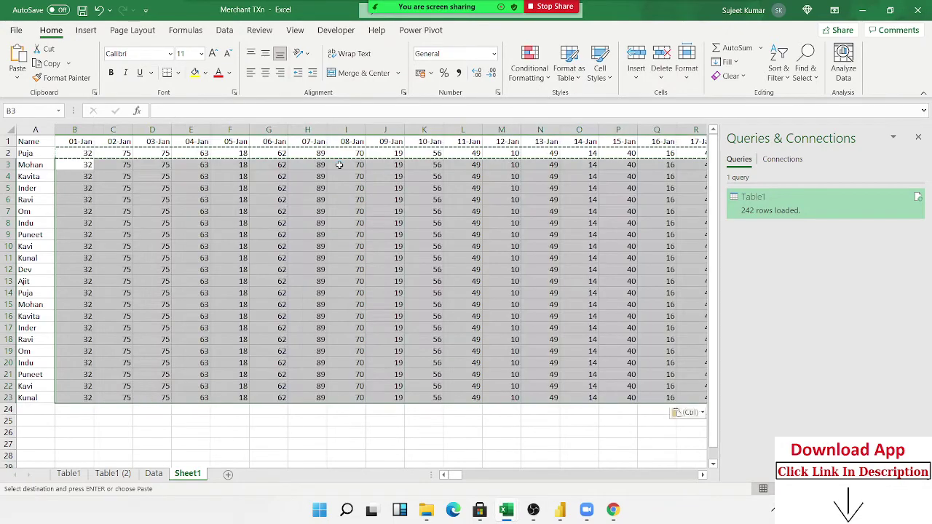
key(ctrl)
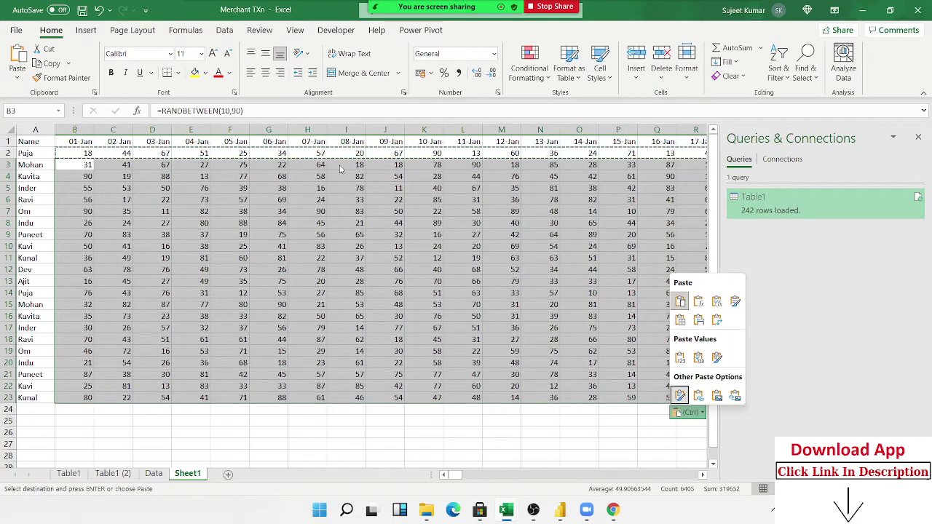
key(Escape)
Convert the B2:KT23 block of random numbers into fixed values with Paste Values.
click(340, 167)
key(ctrl+shift+Right)
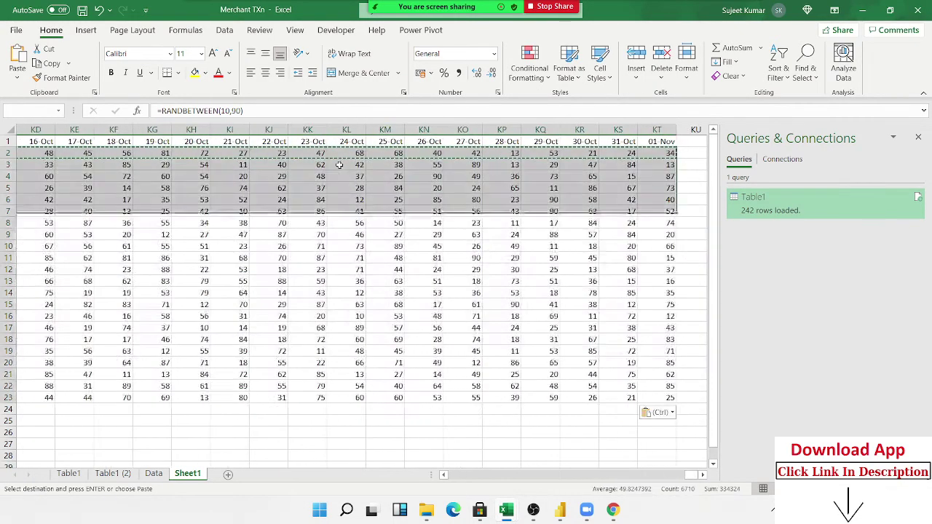
key(ctrl+shift+Down)
key(ctrl+c)
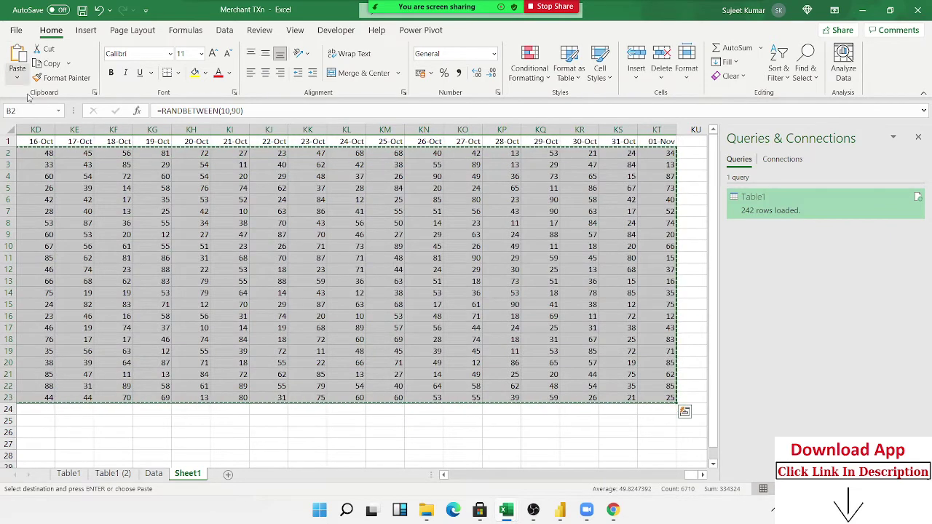
click(18, 78)
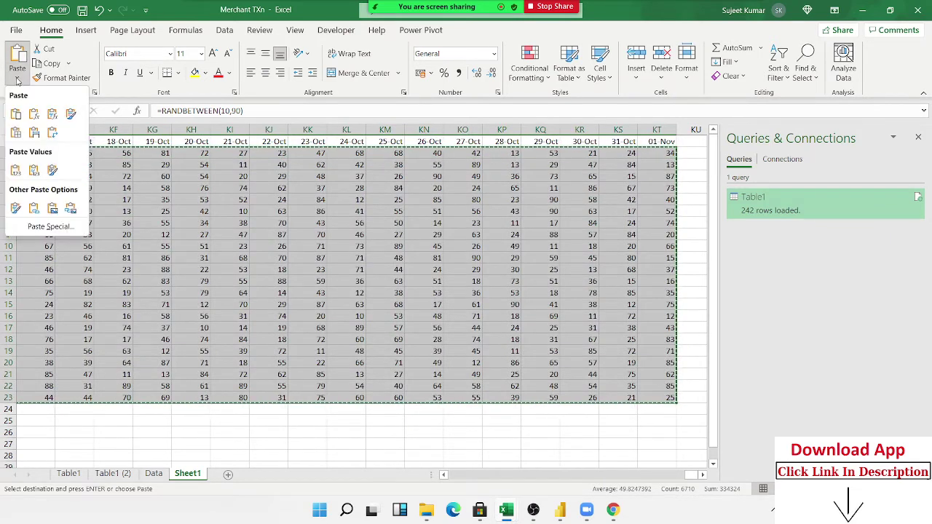
click(16, 170)
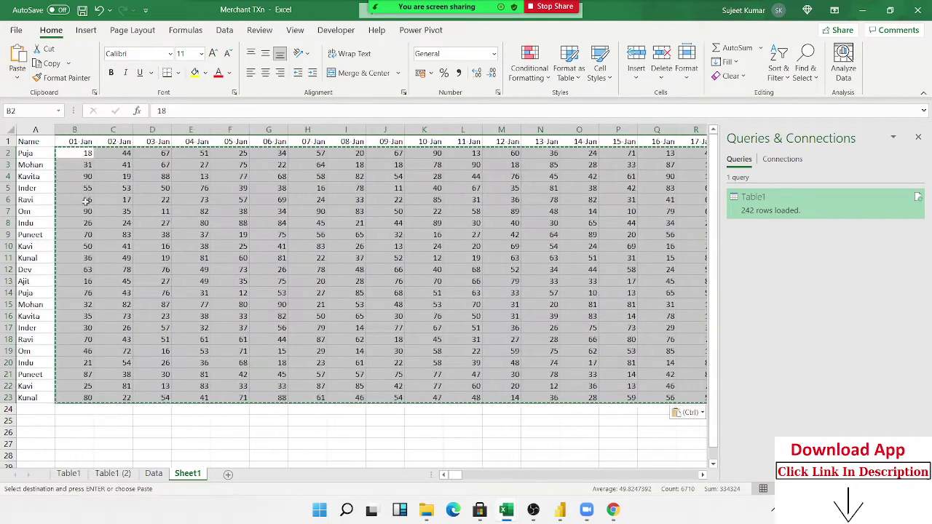
click(177, 227)
key(Escape)
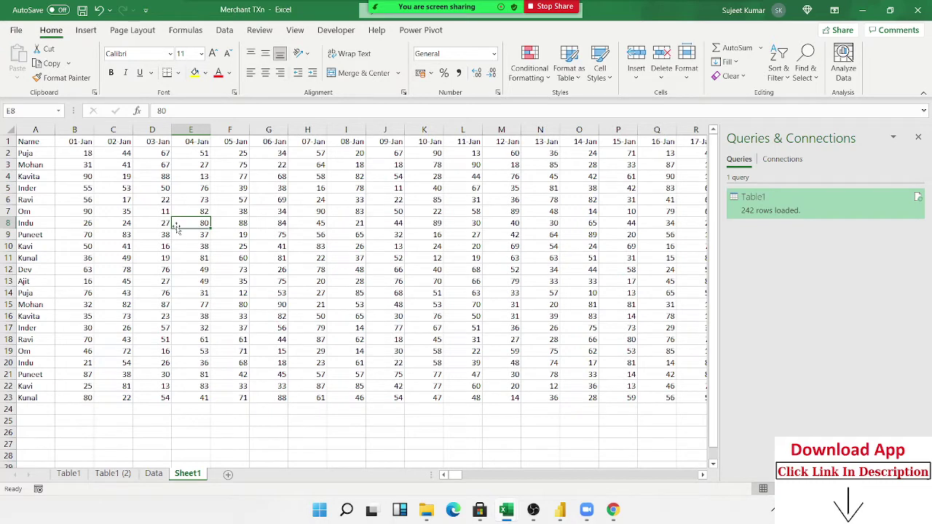
click(918, 137)
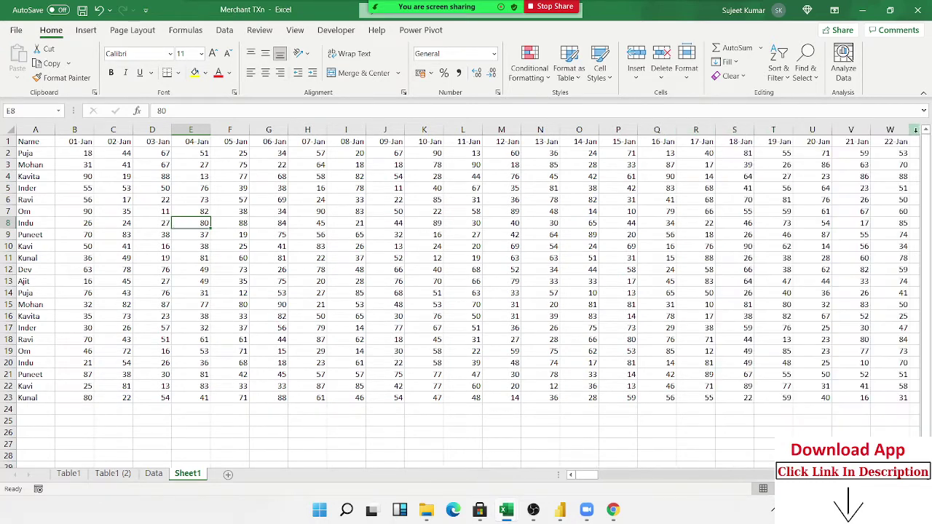
scroll(41, 435, down, 1)
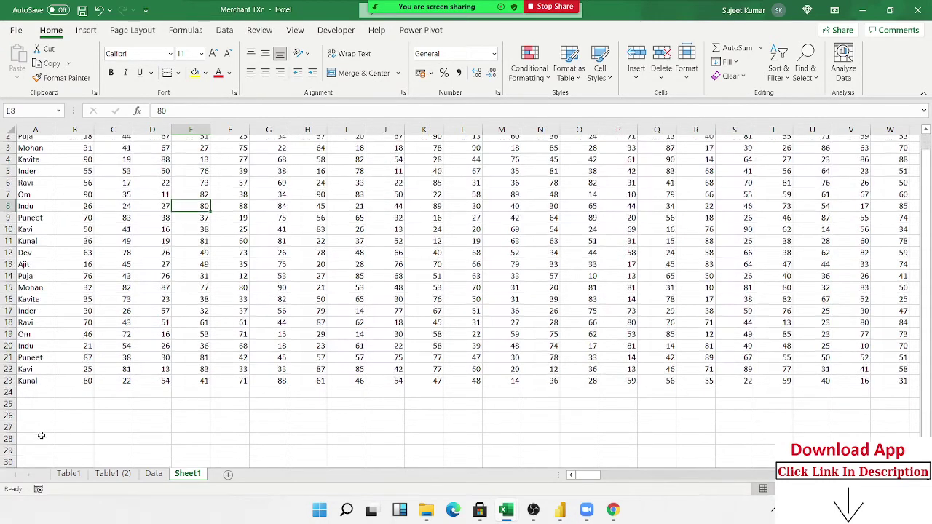
scroll(41, 436, down, 3)
click(34, 374)
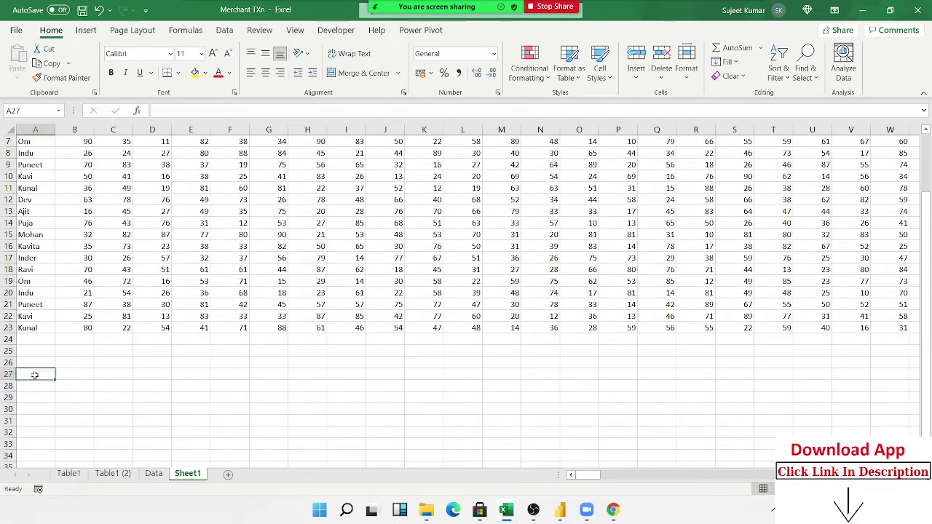
text(Na)
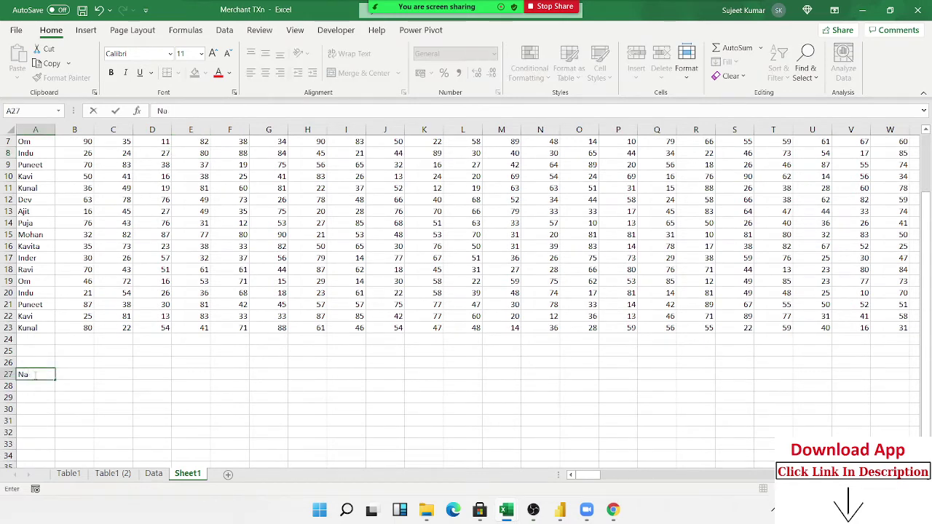
text(eme)
key(Tab)
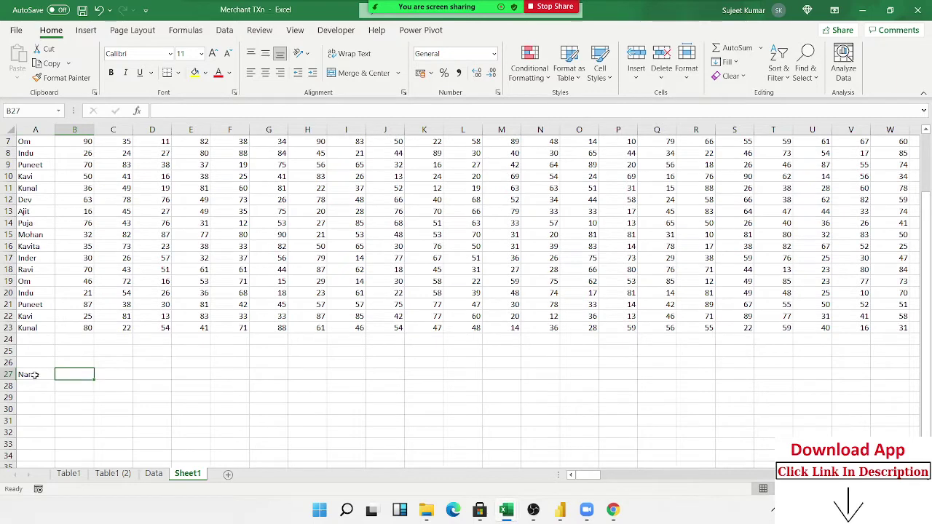
text(Date)
key(Tab)
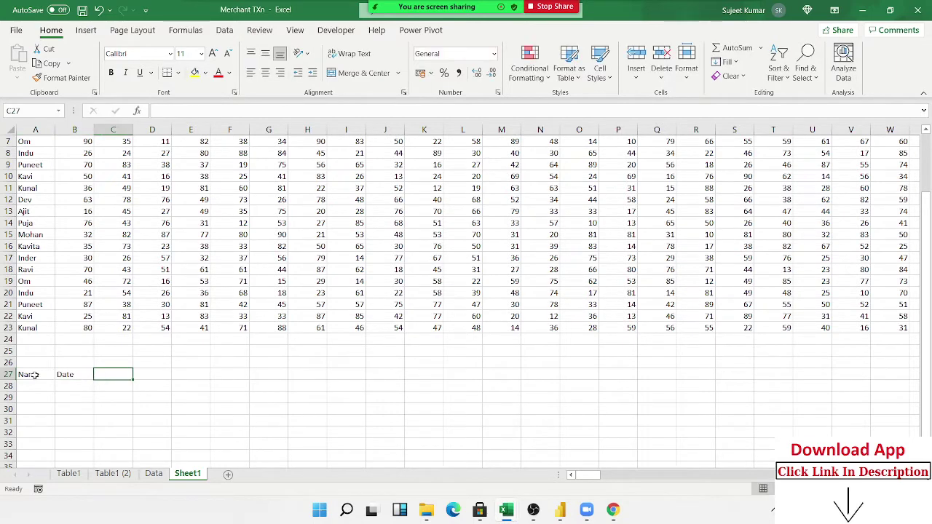
text(Sales)
key(Return)
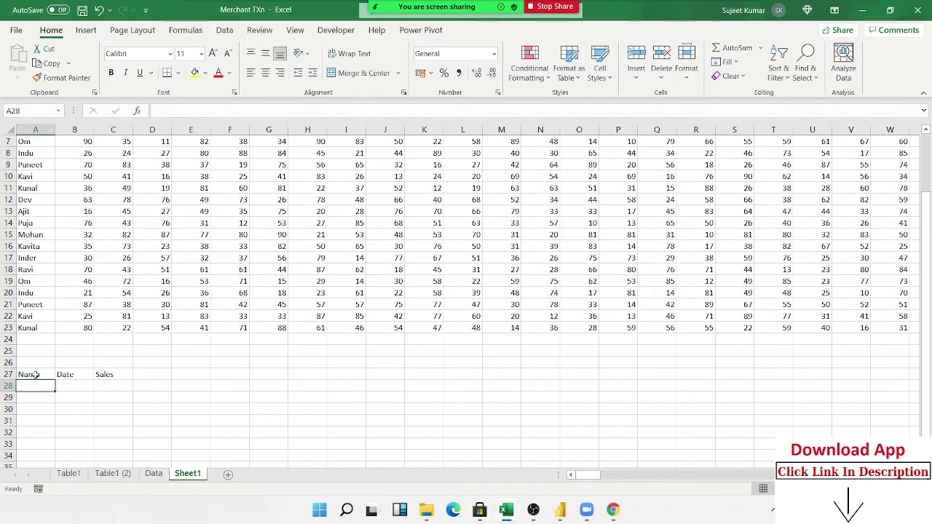
scroll(42, 374, down, 2)
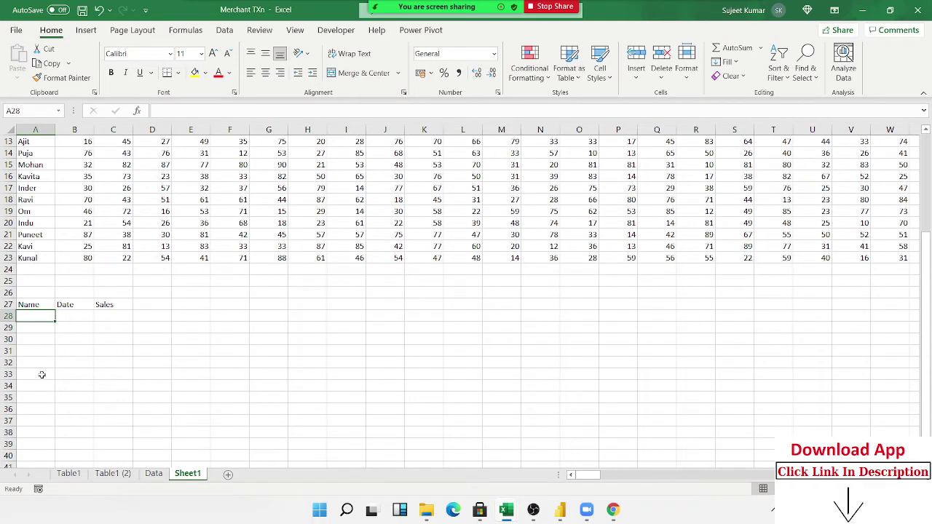
key(Up)
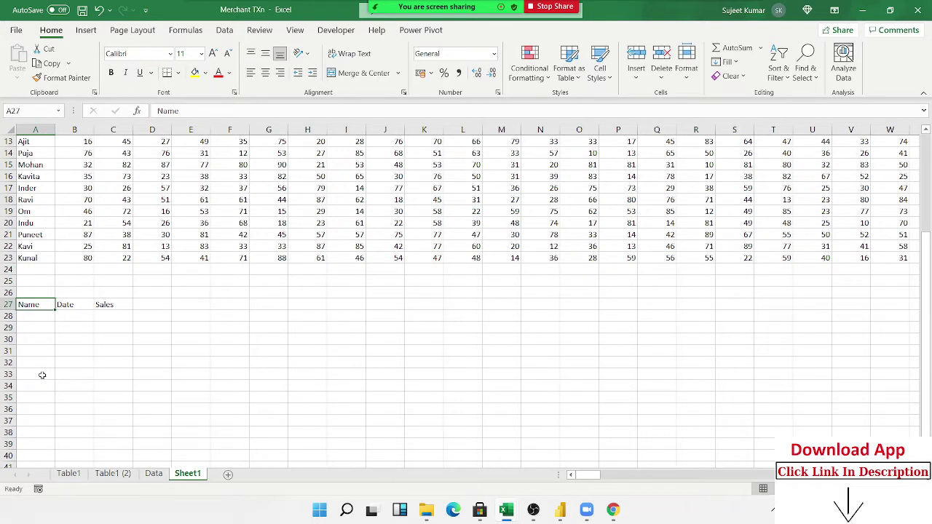
key(ctrl+shift+Right)
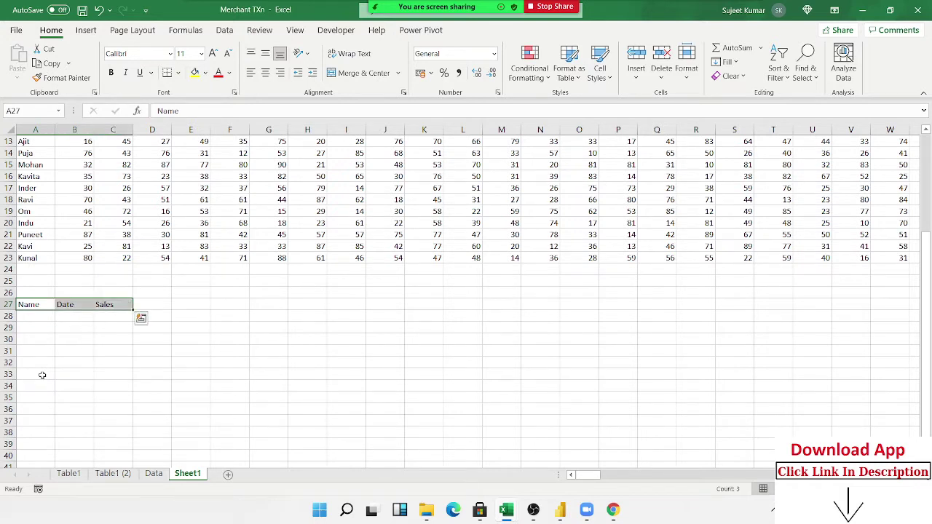
key(Delete)
key(Up)
Load the A1:KT23 range into Power Query via From Table/Range, keeping headers.
scroll(42, 375, up, 2)
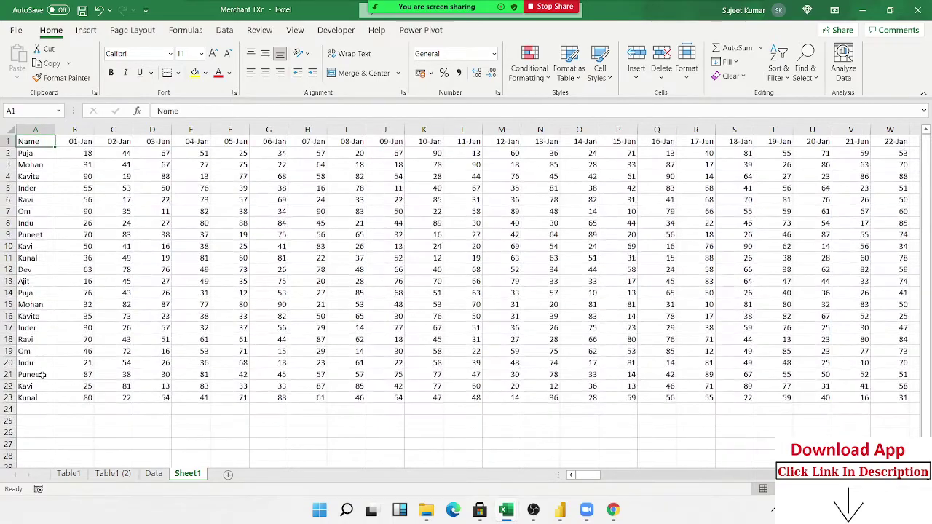
key(ctrl+shift+Right)
key(ctrl+shift+Down)
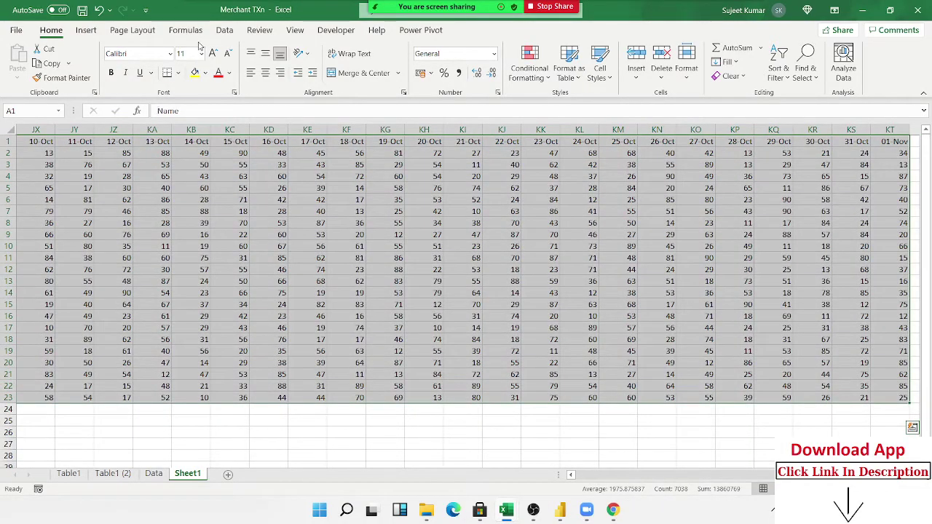
click(224, 30)
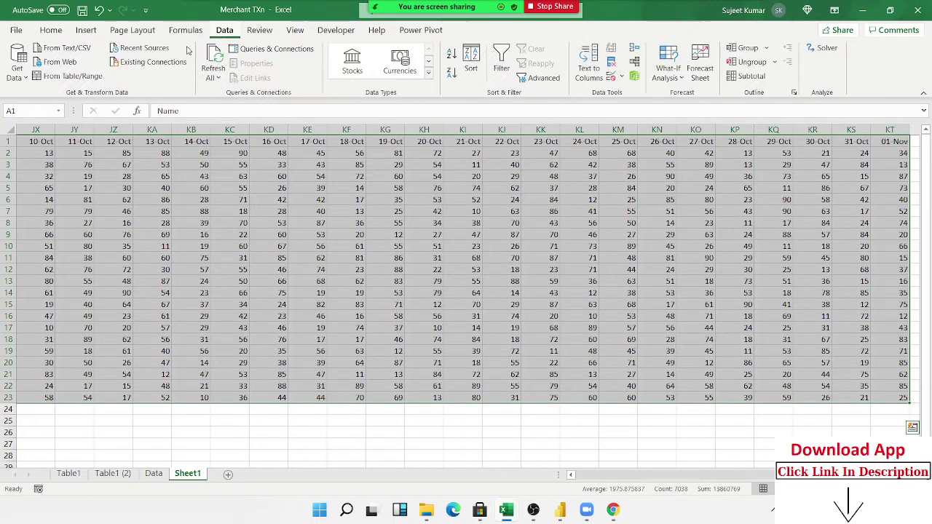
click(17, 69)
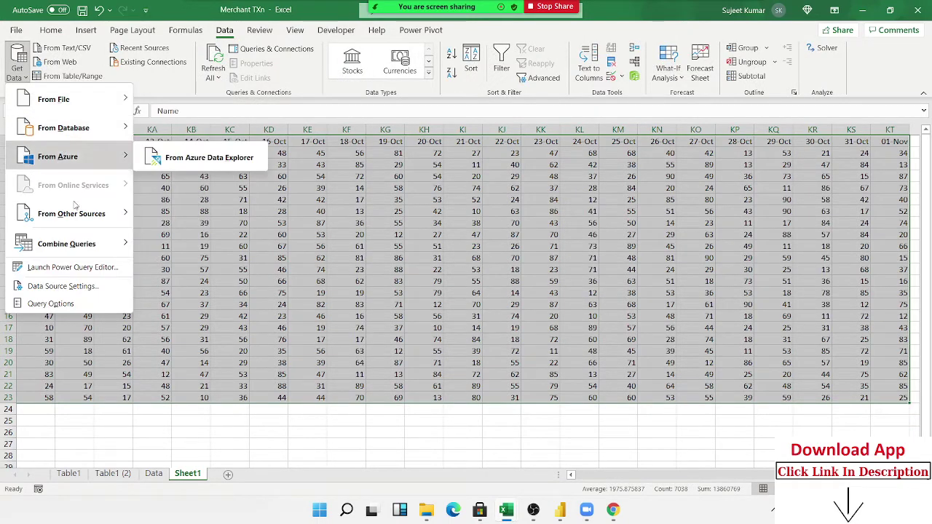
mouse_move(71, 213)
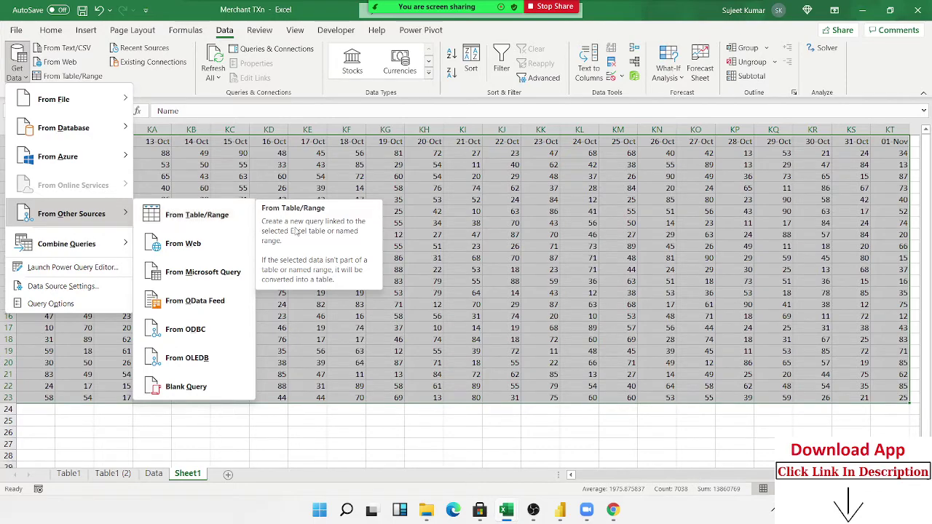
click(213, 224)
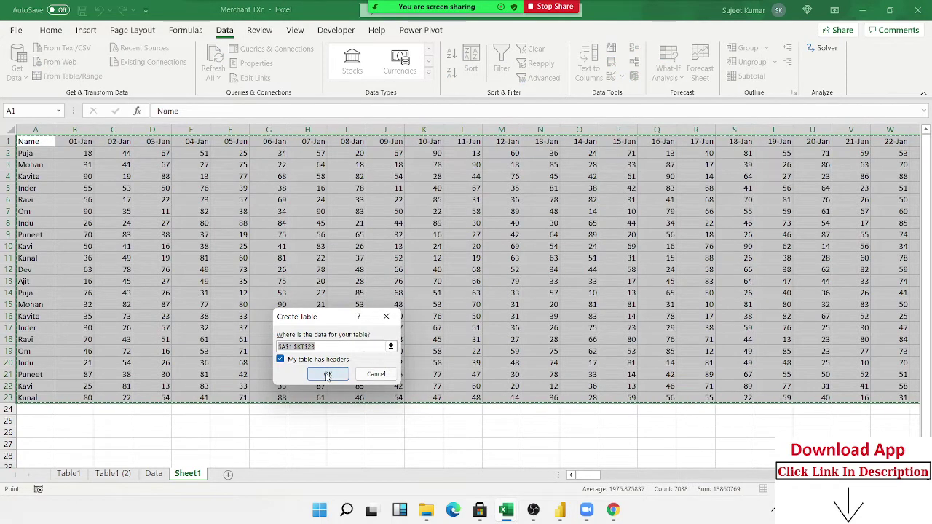
click(327, 372)
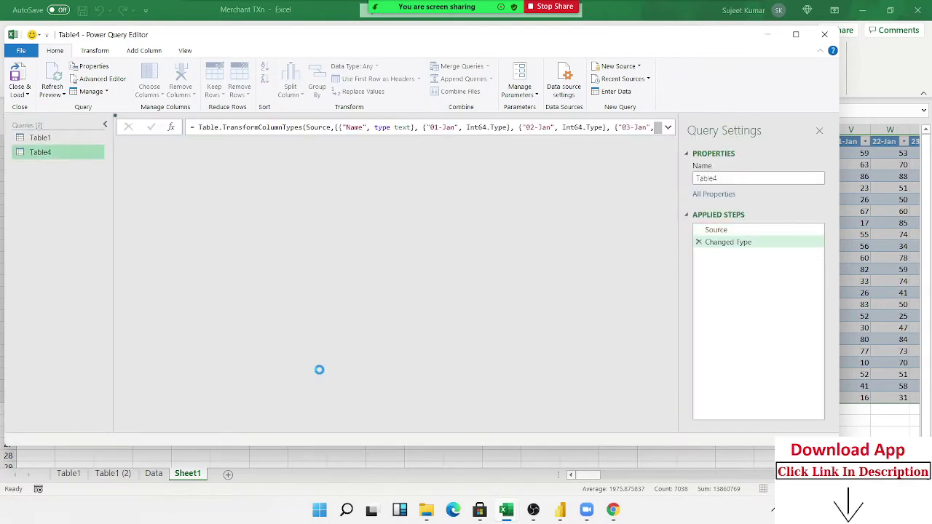
Inspect the Table4 preview and select the 01-Jan column next to Name.
click(146, 239)
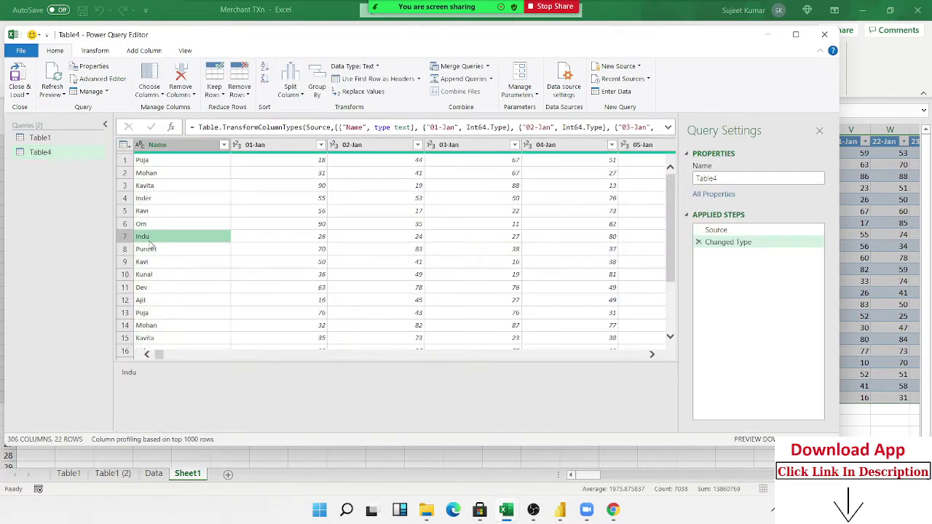
scroll(145, 247, down, 2)
scroll(146, 252, up, 1)
scroll(146, 291, down, 2)
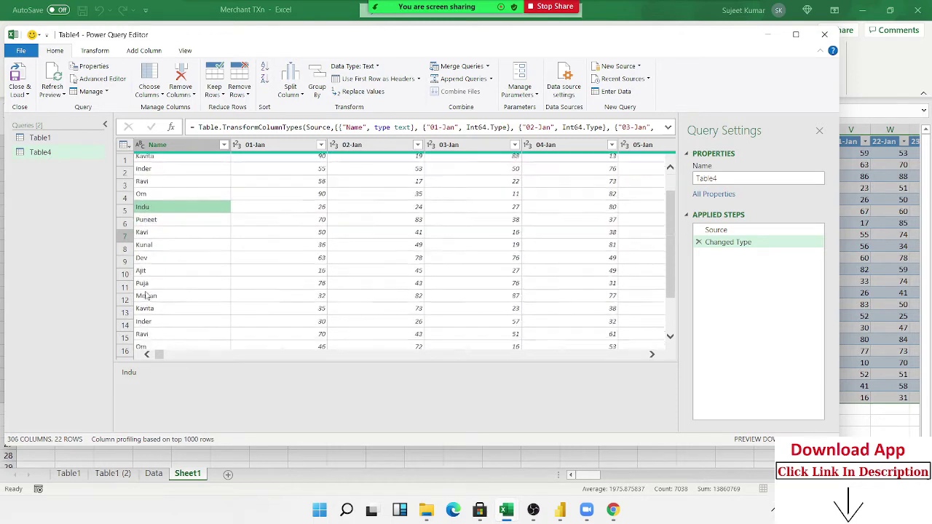
scroll(146, 291, down, 2)
scroll(145, 295, up, 4)
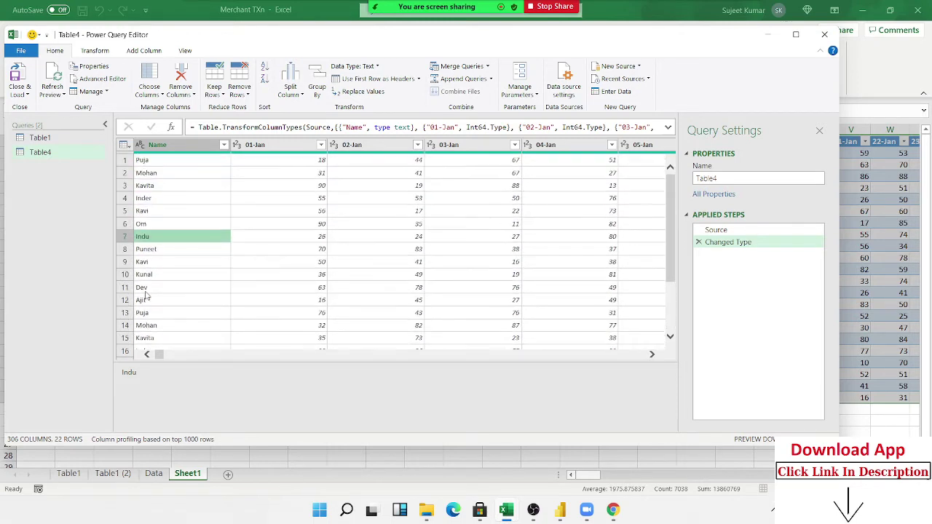
click(159, 143)
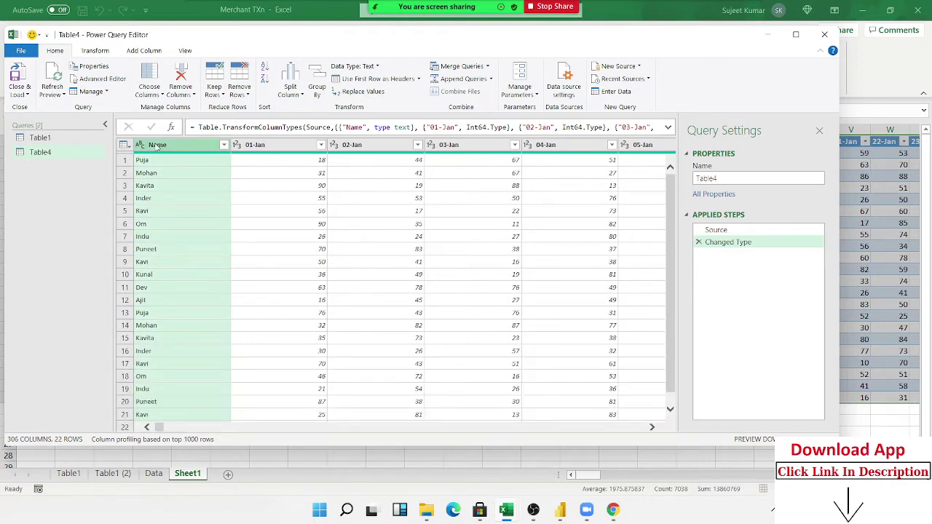
key(Right)
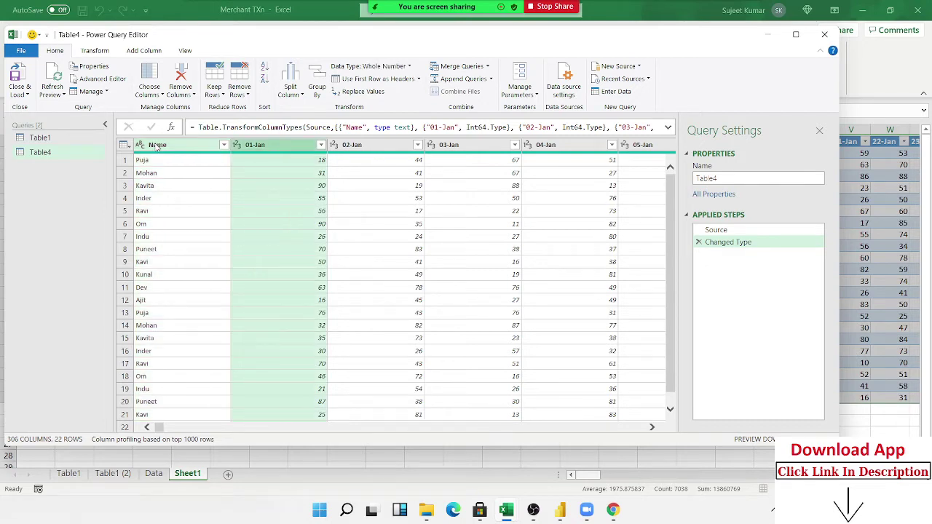
Extend the column selection from 01-Jan through the last column, 01-Nov.
key(shift+Right)
key(shift+Right)
key(shift+Right)
key(shift+Right)
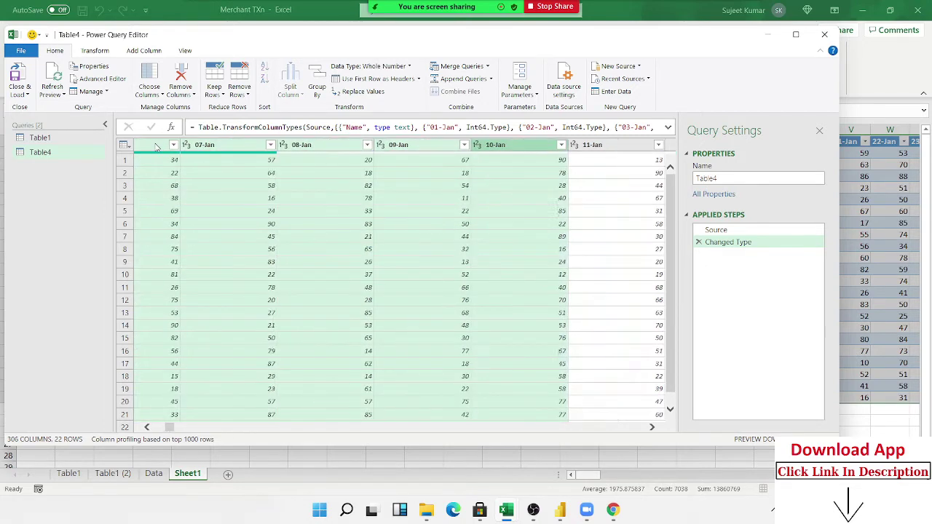
key(shift+Right)
key(shift+Right)
key(shift+Right)
key(shift+Right)
key(shift+Right)
key(shift+Right)
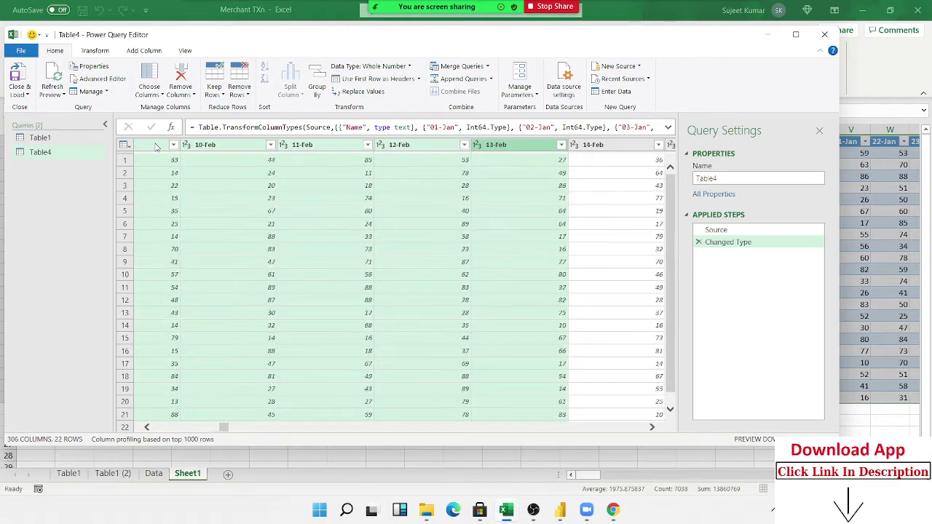
key(shift+Right)
key(shift+Right)
key(shift+Right)
key(shift+Right)
key(shift+Right)
key(shift+Right)
key(shift+Right)
key(shift+Right)
key(shift+Right)
key(shift+Right)
key(shift+Right)
key(shift+Right)
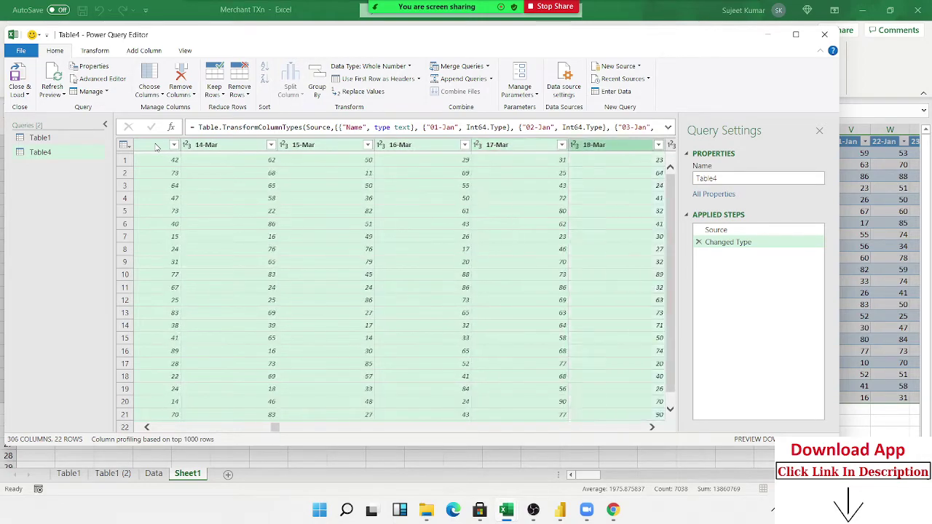
key(shift+Right)
key(shift+Right)
key(shift+Right)
key(shift+Right)
key(shift+Right)
key(shift+Right)
key(shift+Right)
key(shift+Right)
key(shift+Right)
key(shift+Right)
key(shift+Right)
key(shift+Right)
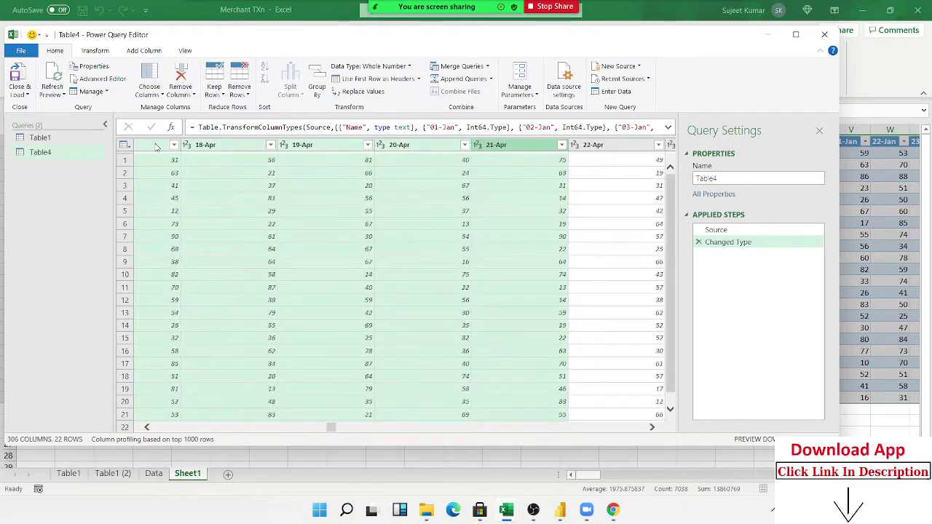
key(shift+Right)
key(shift+Right)
key(shift+Right)
key(shift+Right)
key(shift+Right)
key(shift+Right)
key(shift+Right)
key(shift+Right)
key(shift+Right)
key(shift+Right)
key(shift+Right)
key(shift+Right)
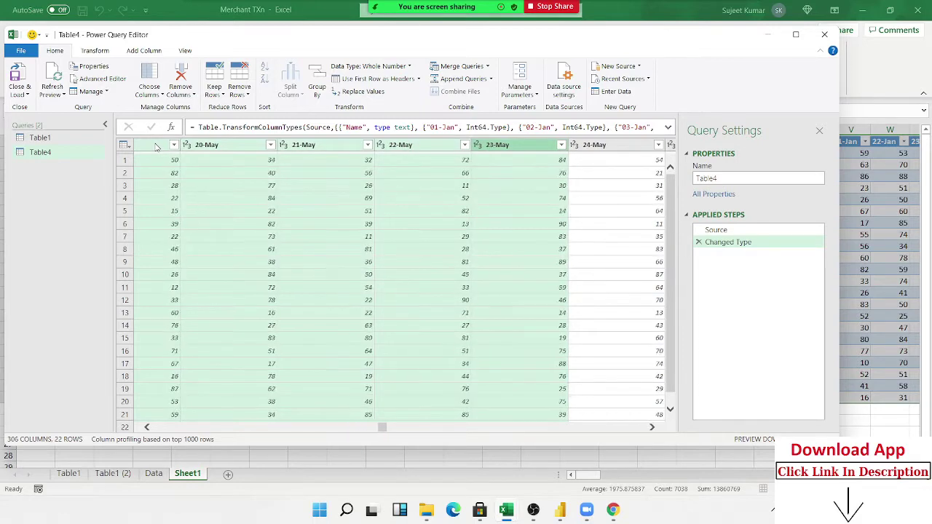
key(shift+Right)
key(shift+Right)
key(shift+Right)
key(shift+Right)
key(shift+Right)
key(shift+Right)
key(shift+Right)
key(shift+Right)
key(shift+Right)
key(shift+Right)
key(shift+Right)
key(shift+Right)
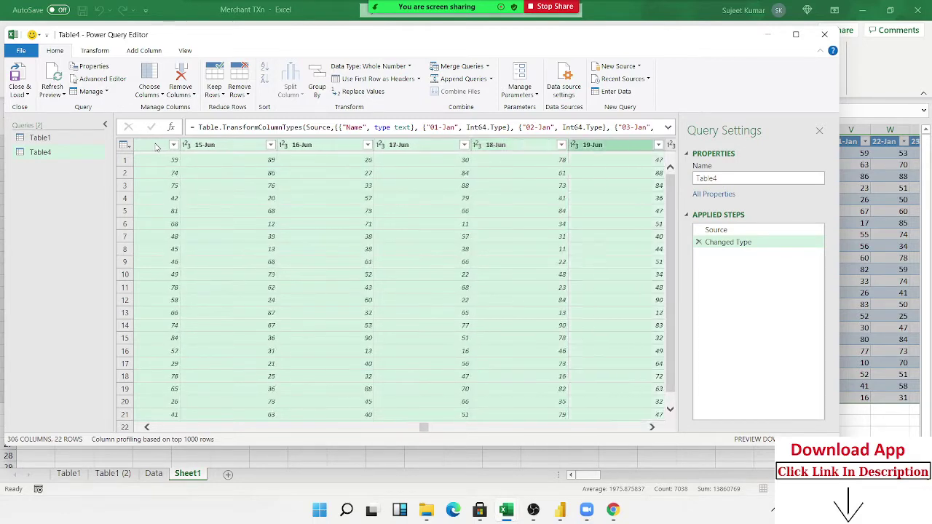
key(shift+Right)
key(shift+Right)
key(shift+Right)
key(shift+Right)
key(shift+Right)
key(shift+Right)
key(shift+Right)
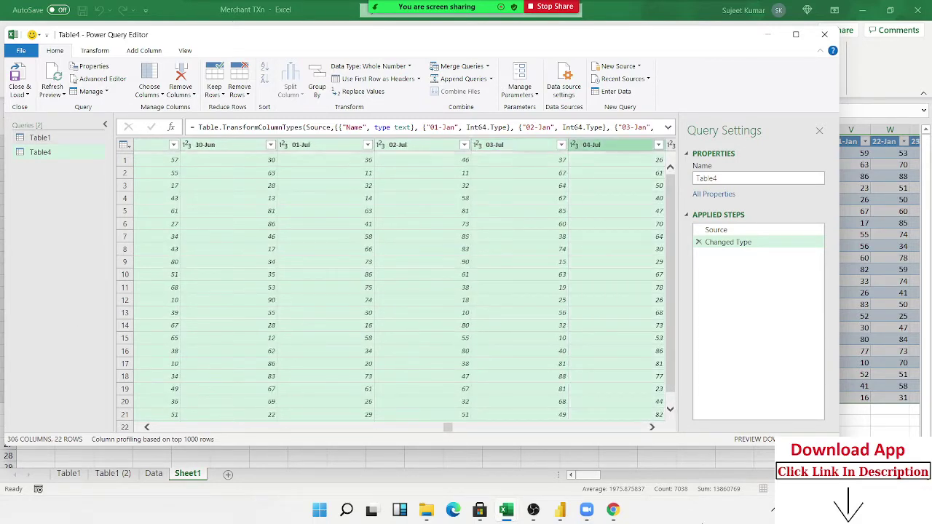
drag(449, 430, 641, 431)
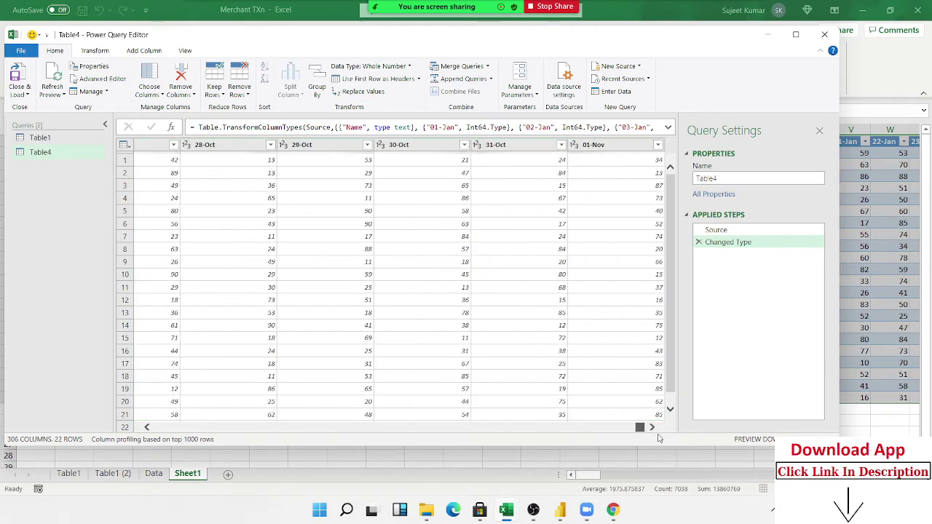
shift+click(612, 147)
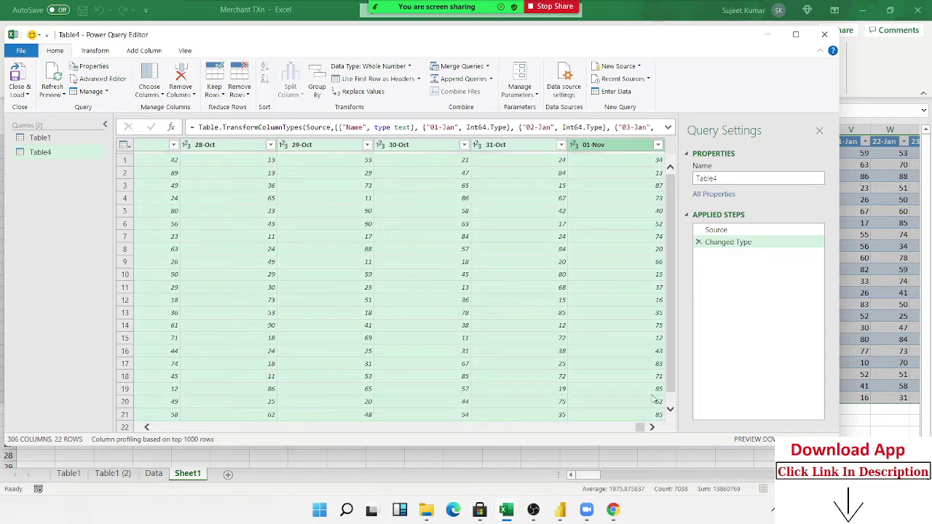
drag(641, 427, 159, 427)
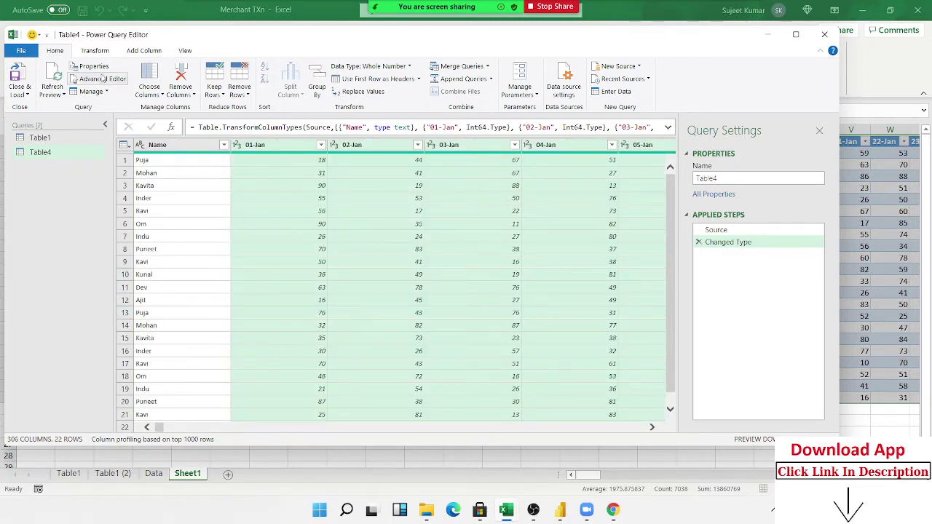
Unpivot the selected date columns into Attribute and Value rows.
click(94, 50)
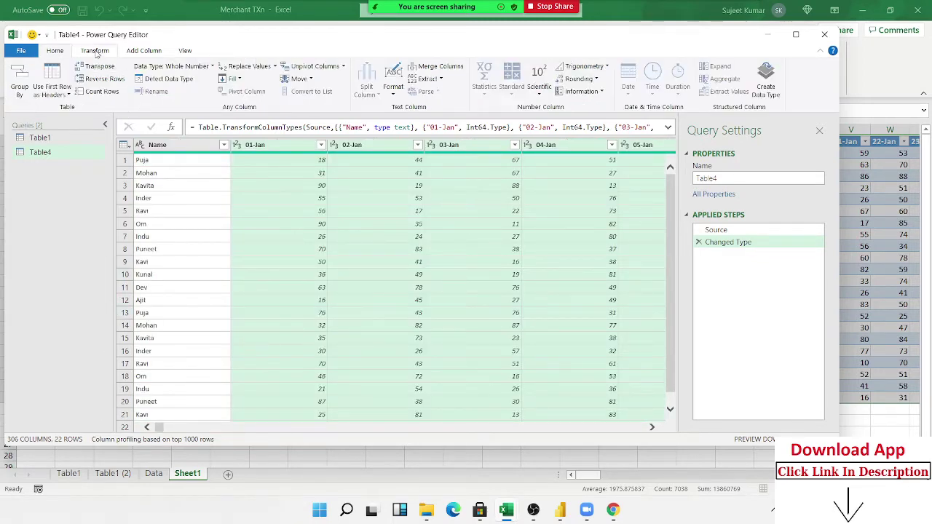
click(311, 69)
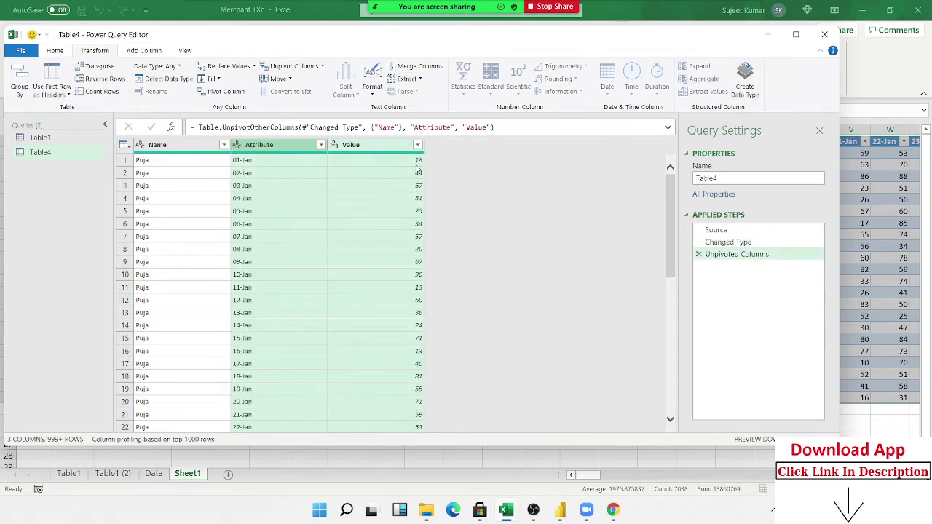
click(166, 179)
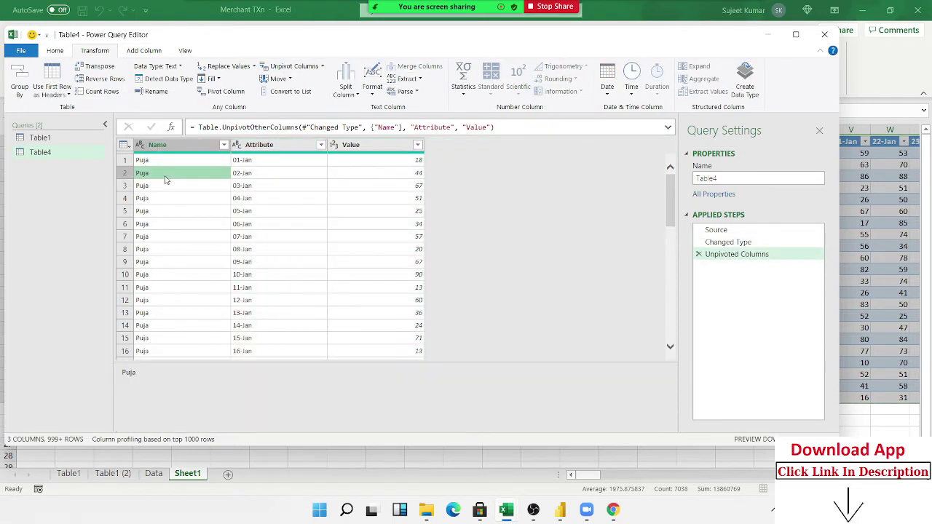
click(263, 187)
click(402, 186)
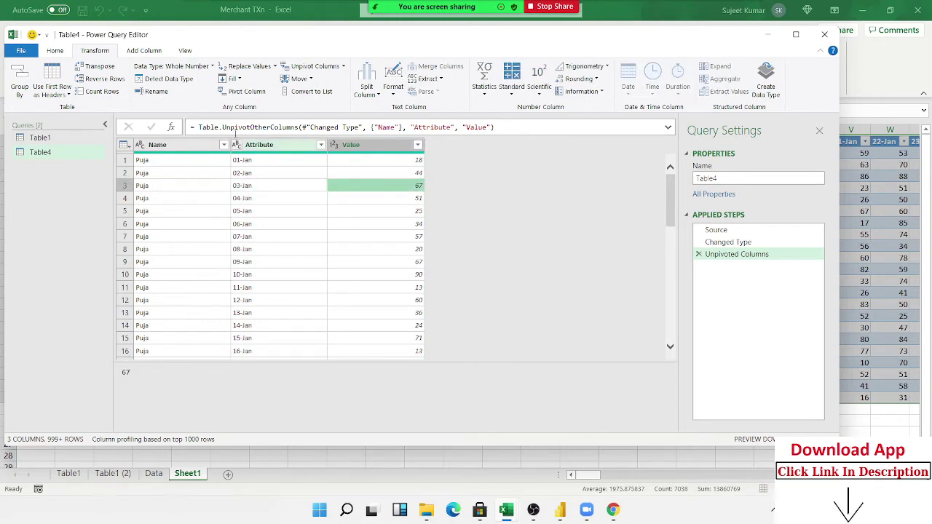
Rename the Attribute column to Date and the Value column to Sales.
double_click(247, 144)
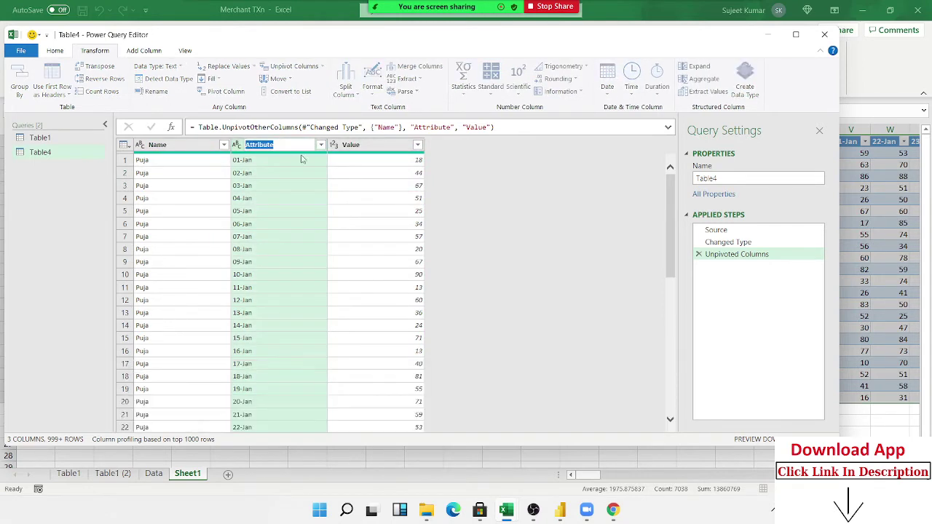
text(Dat)
text(e)
key(Return)
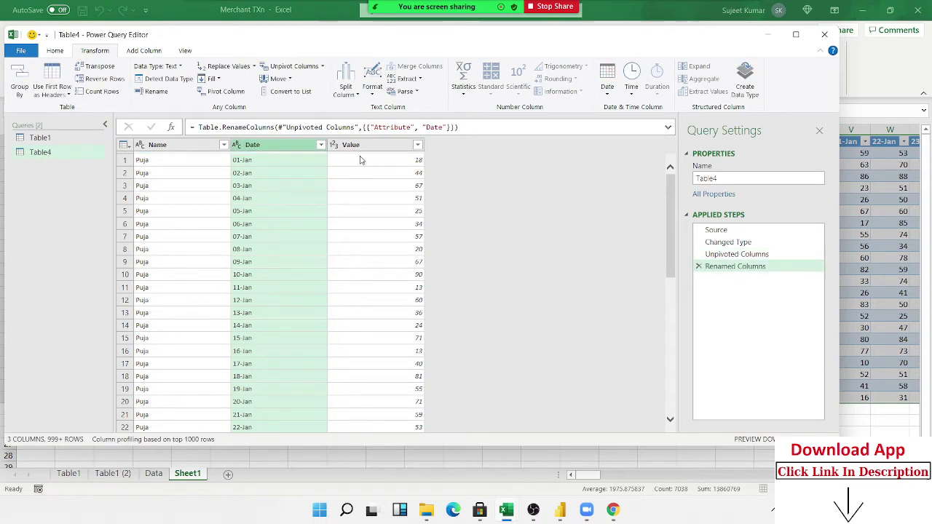
double_click(350, 144)
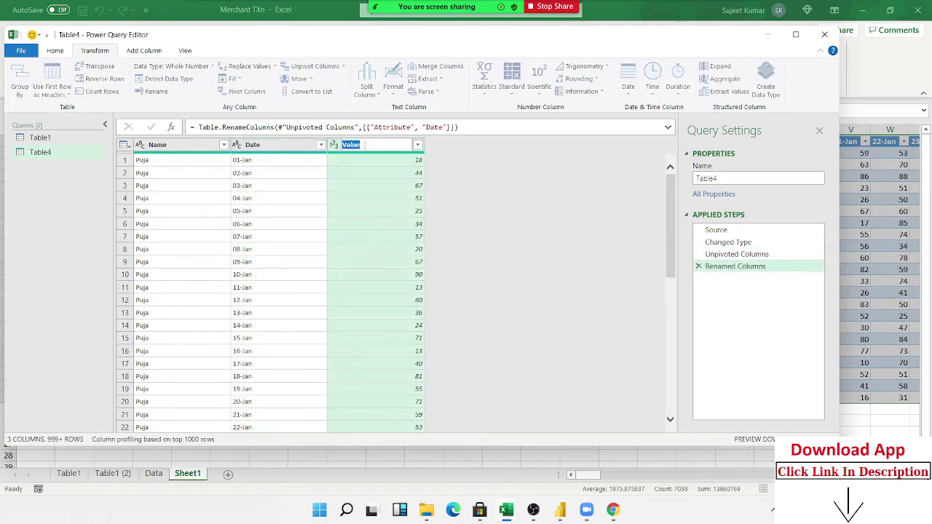
key(Escape)
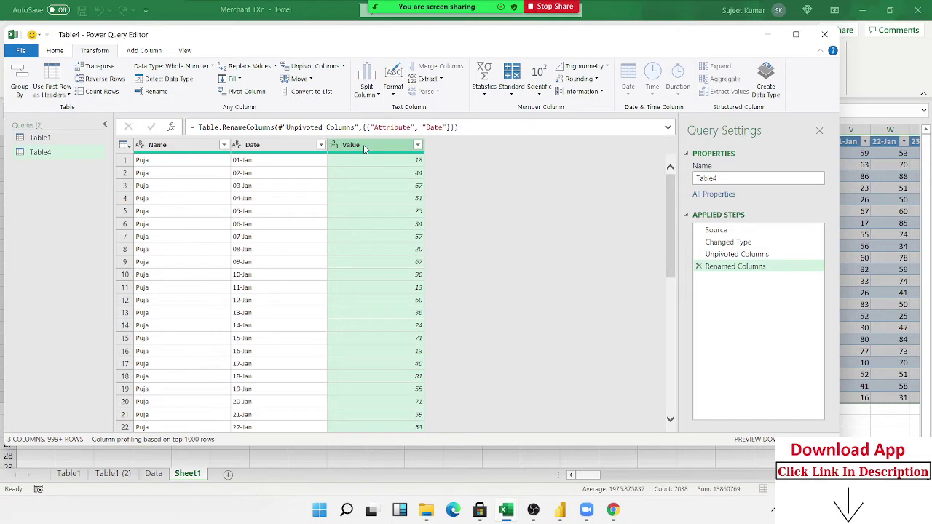
double_click(365, 147)
text(S)
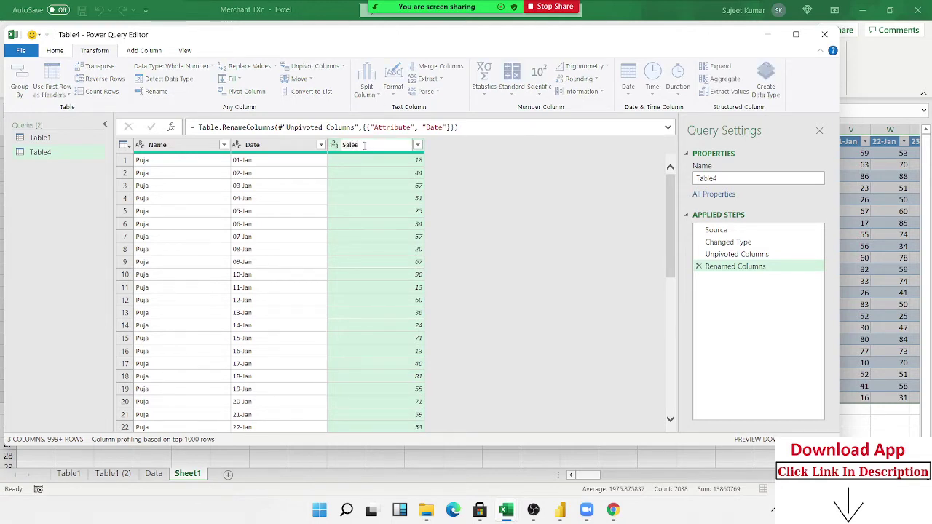
key(Return)
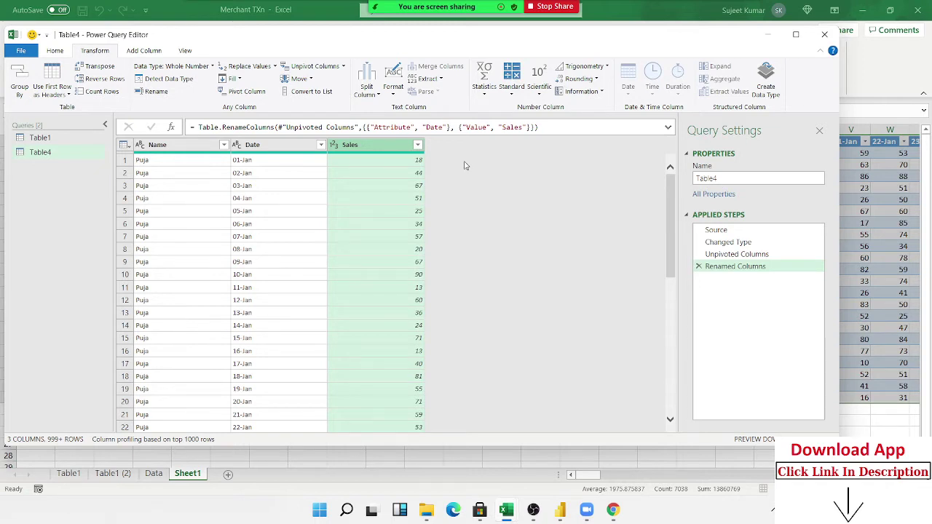
click(57, 51)
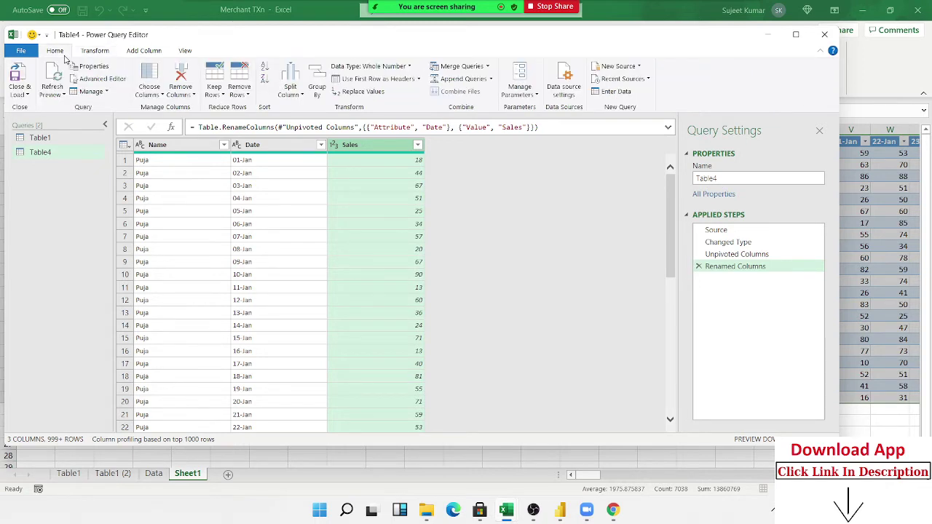
Close & Load the query as a table and create PivotTable1 from it on new Sheet2.
click(18, 80)
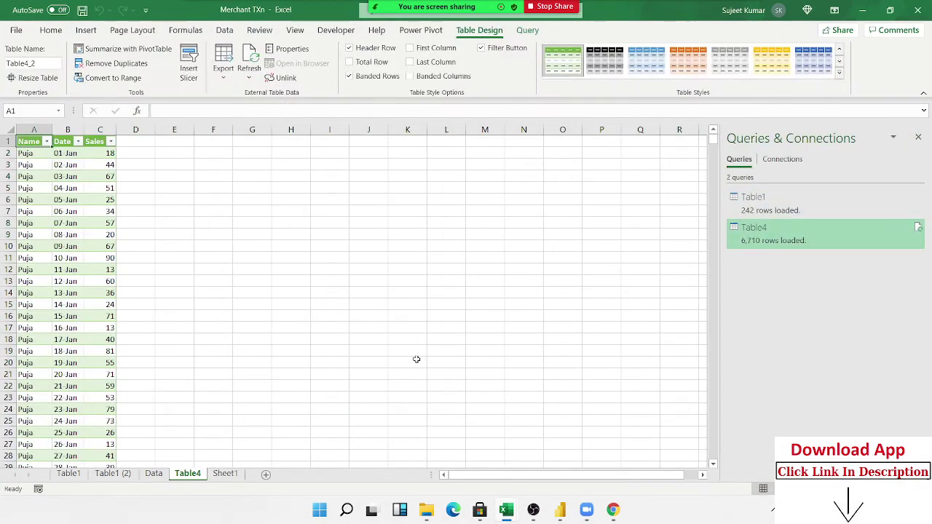
key(ctrl+Right)
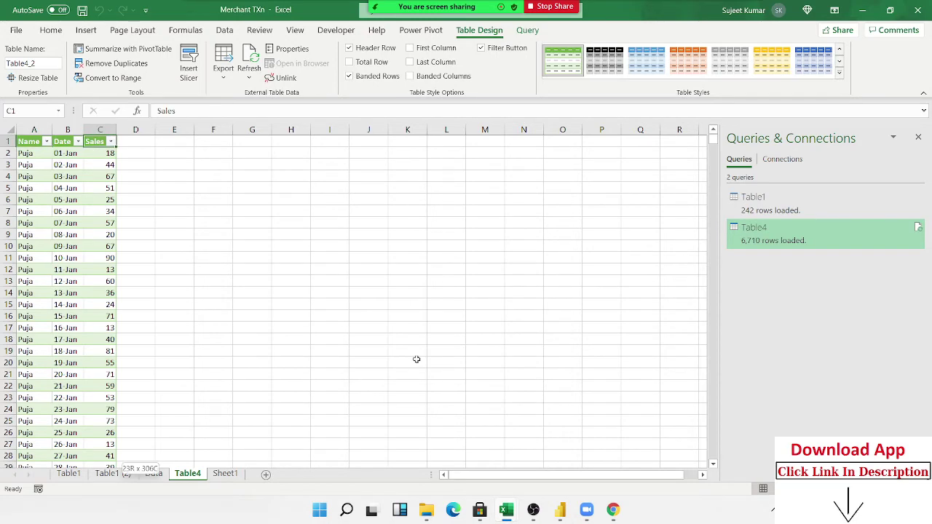
key(ctrl+shift+Left)
key(ctrl+shift+Down)
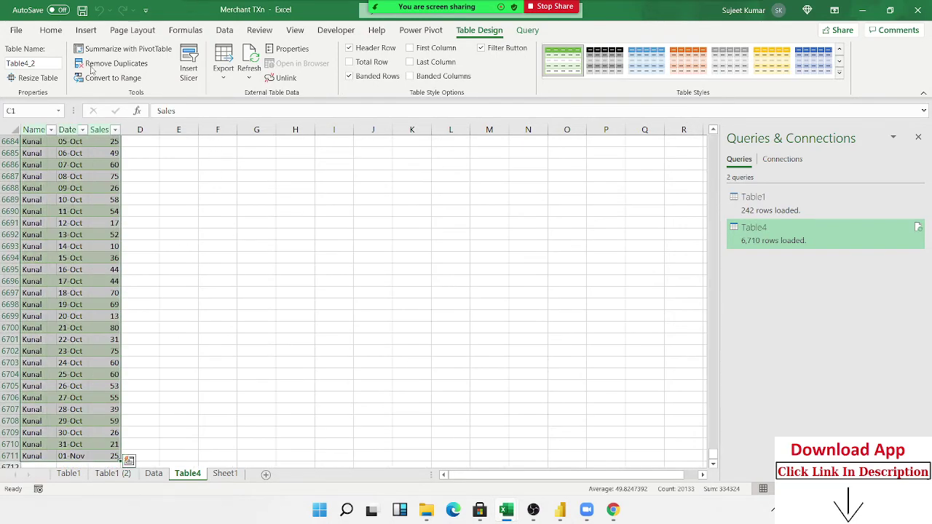
click(86, 29)
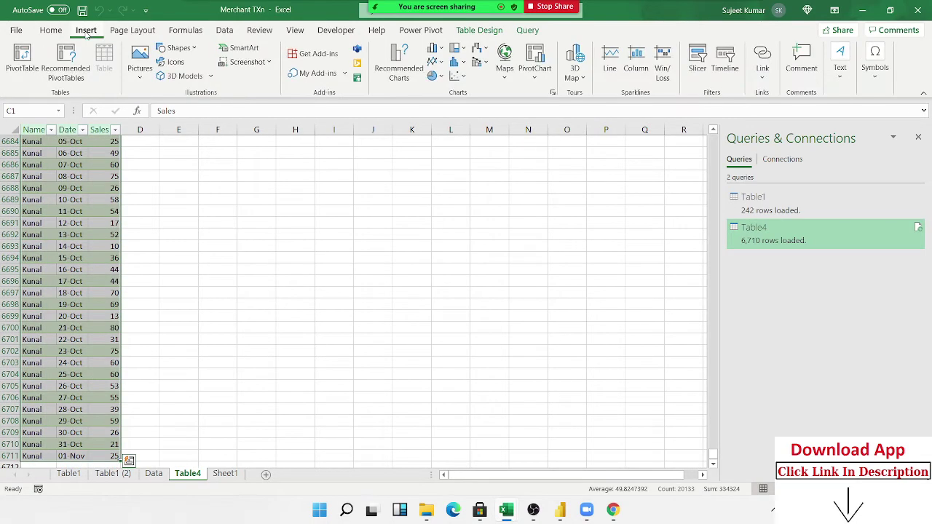
click(29, 66)
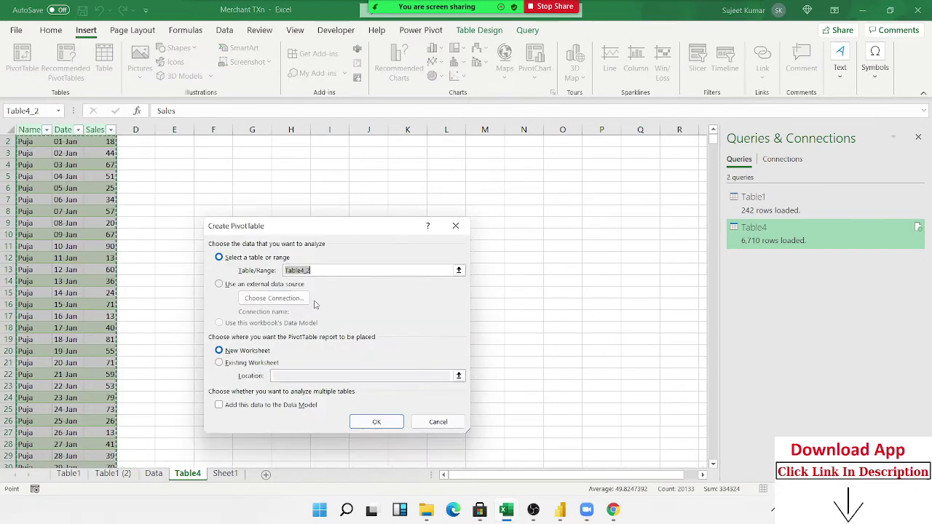
click(376, 421)
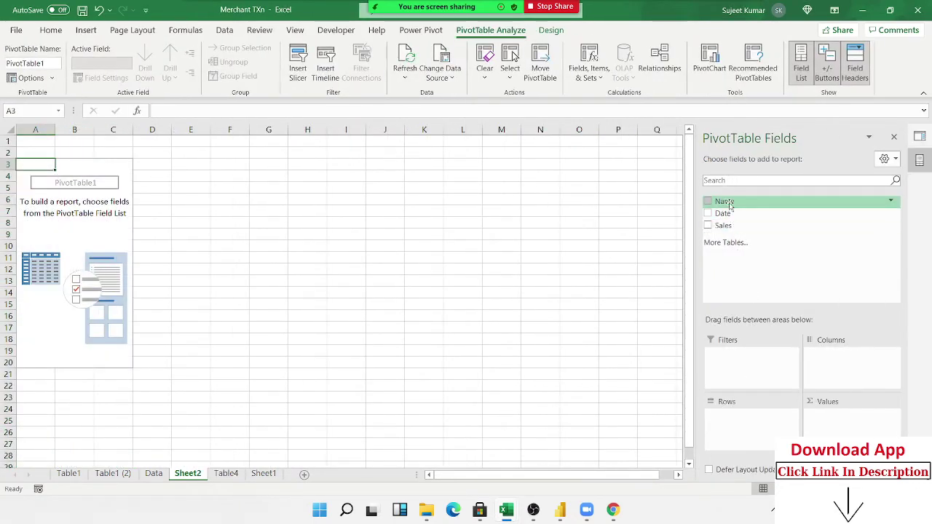
Put Name in pivot rows and Date in columns, then attempt grouping the dates, dismissing the errors.
drag(724, 201, 742, 422)
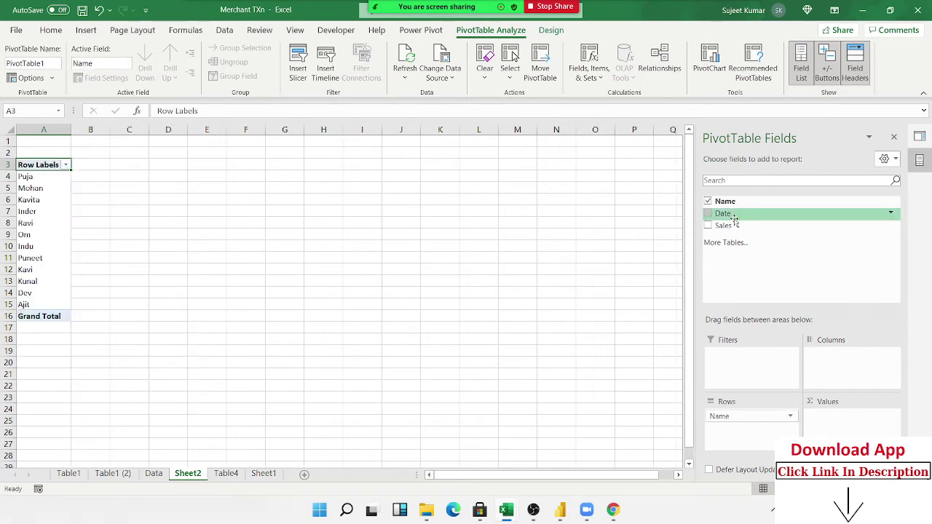
drag(723, 212, 842, 361)
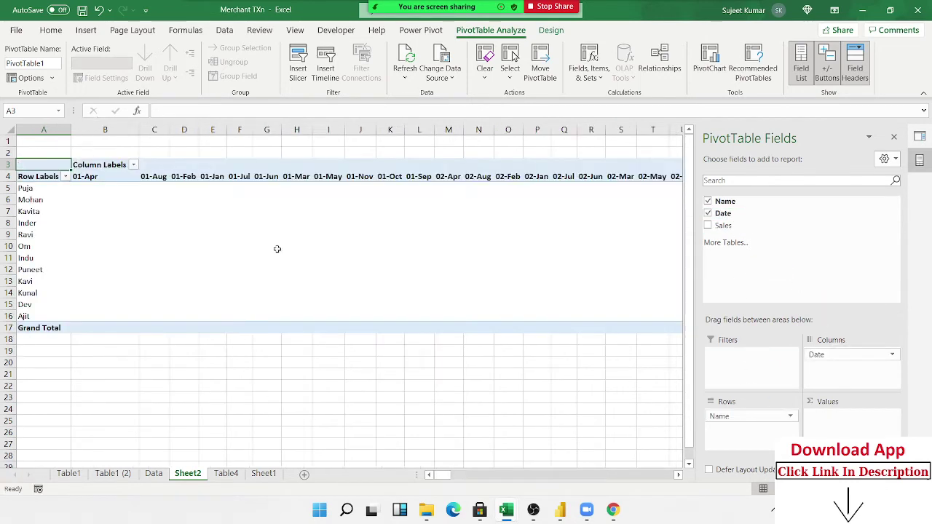
right_click(163, 177)
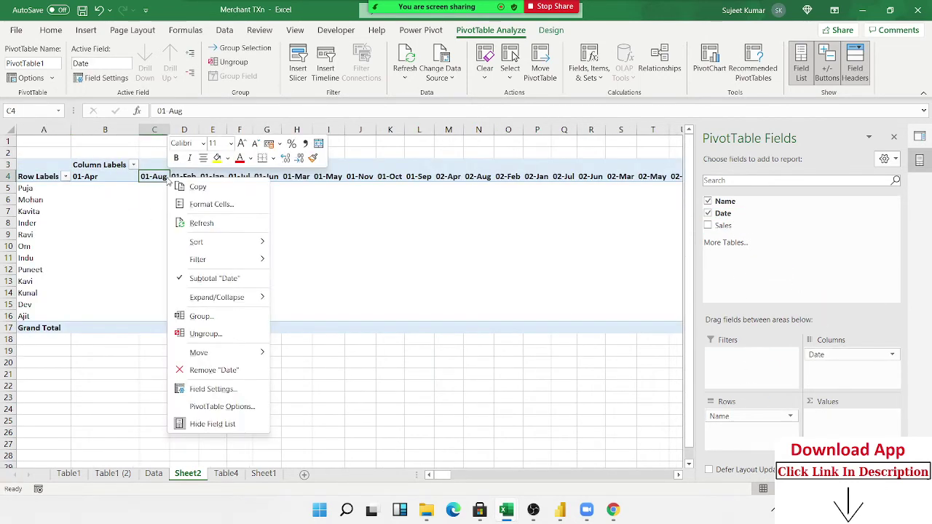
click(203, 316)
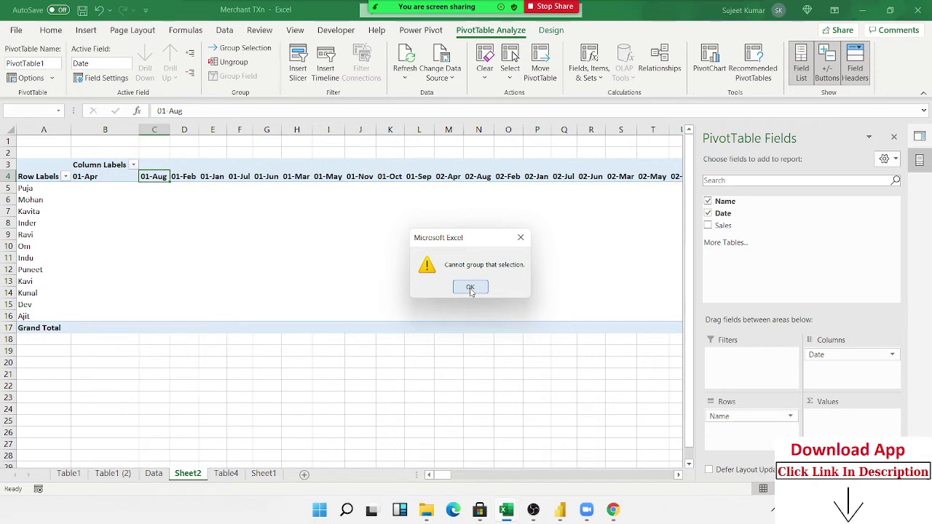
click(471, 287)
key(ctrl+Right)
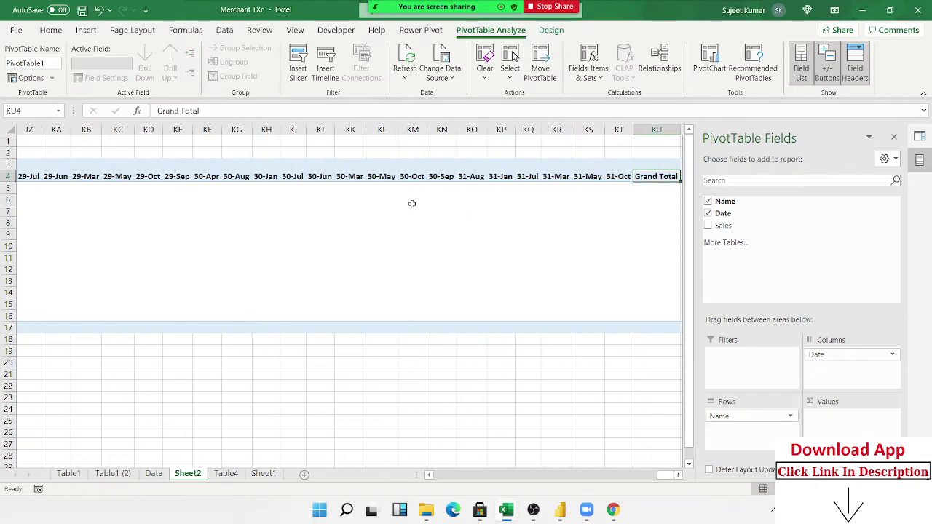
key(Right)
key(Left)
key(Left)
key(Left)
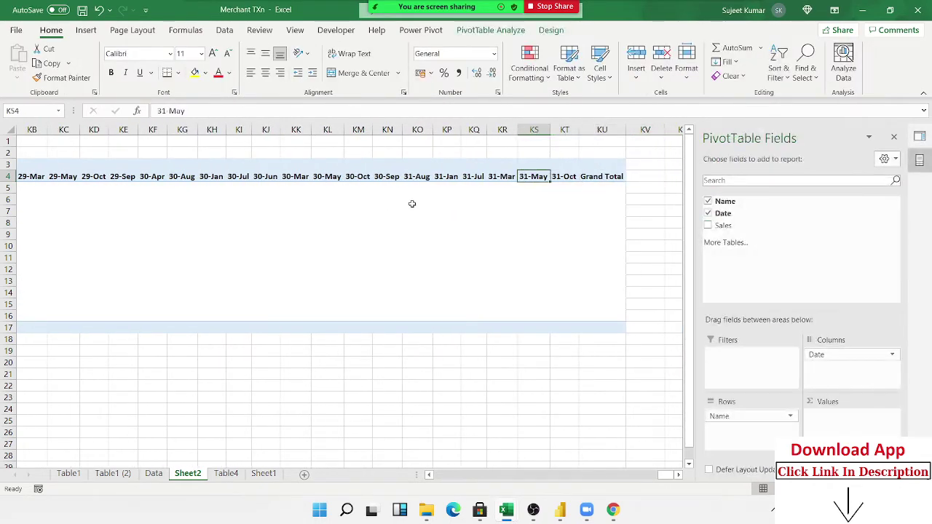
key(ctrl+Left)
right_click(105, 181)
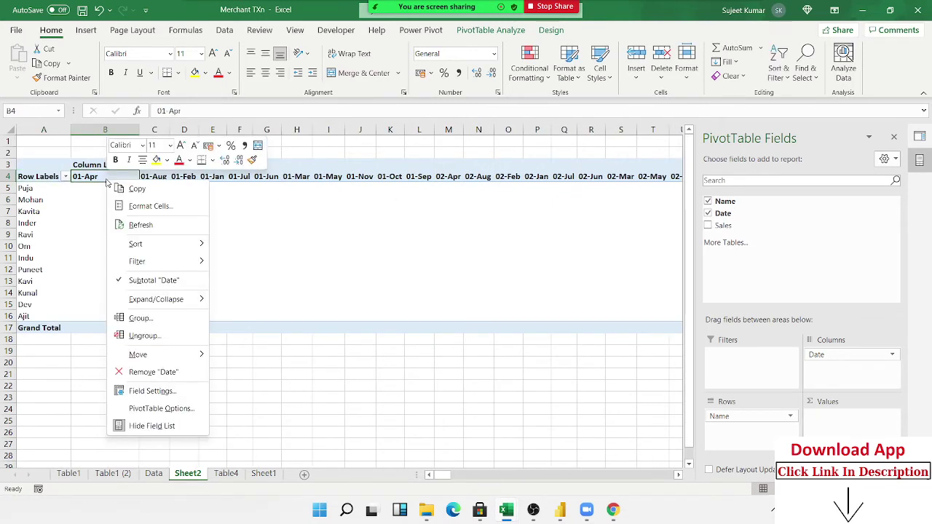
click(139, 321)
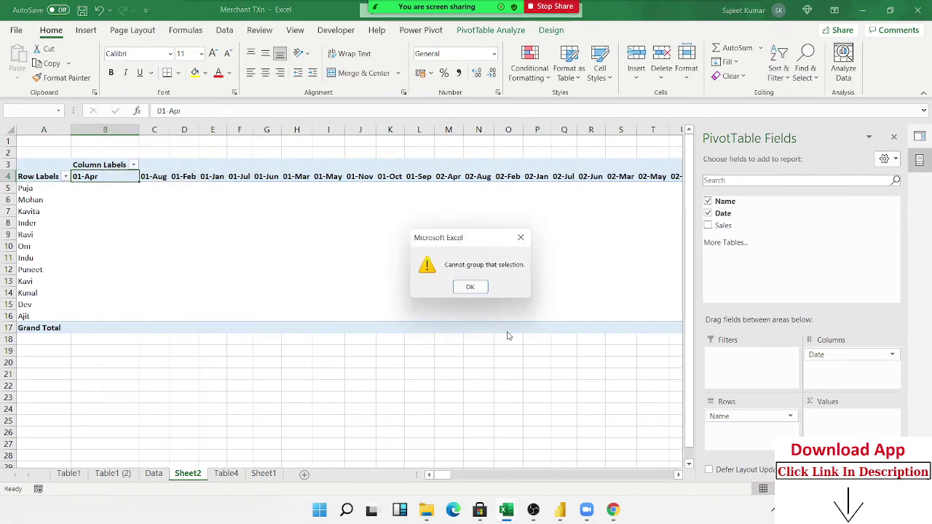
click(471, 286)
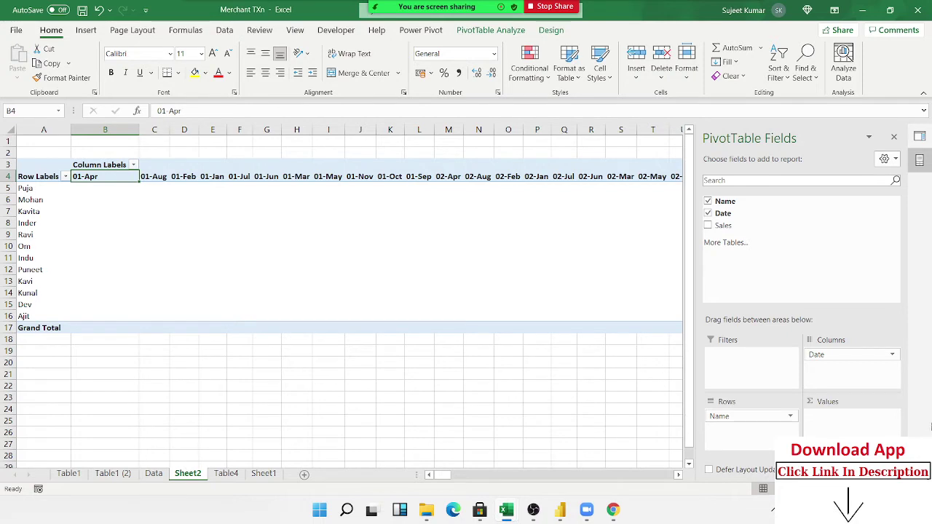
Move the Date field into the pivot rows and switch to the Table4 sheet.
mouse_move(816, 354)
mouse_down()
mouse_move(721, 419)
mouse_move(829, 364)
mouse_up()
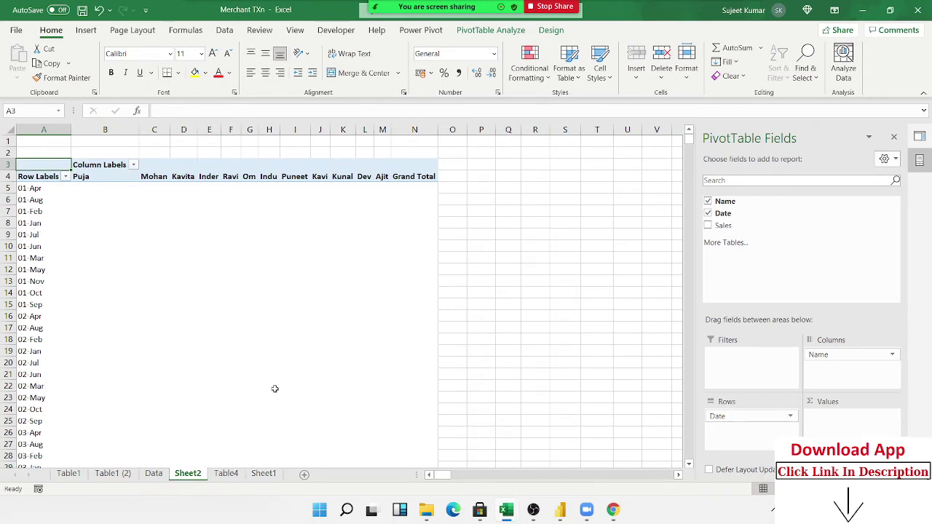
right_click(172, 469)
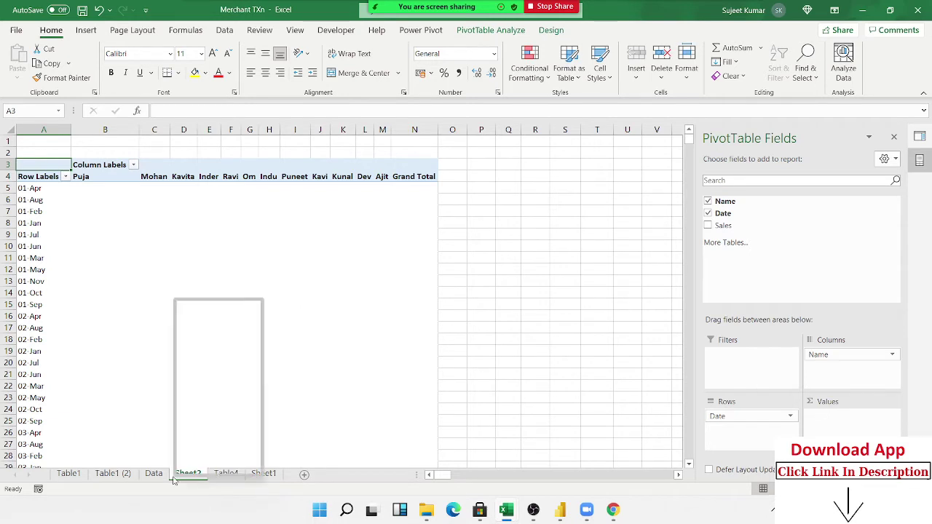
click(134, 323)
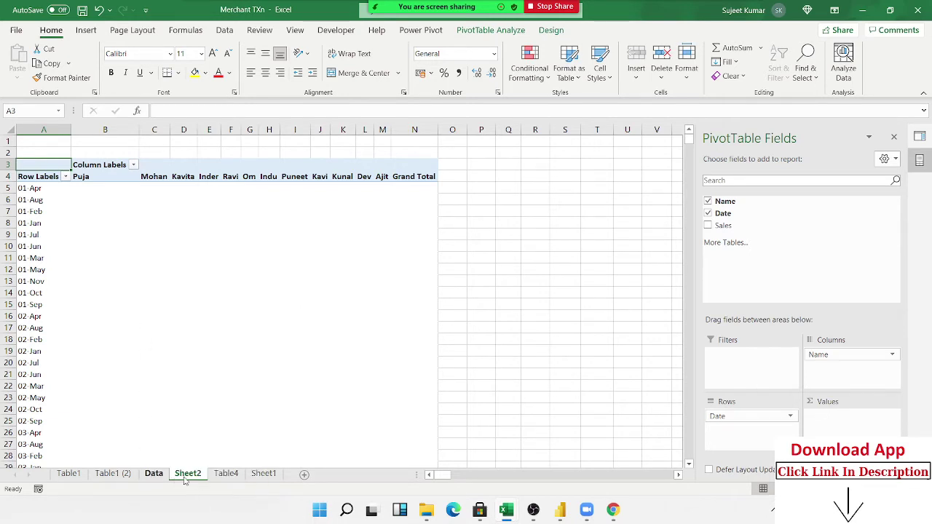
click(232, 473)
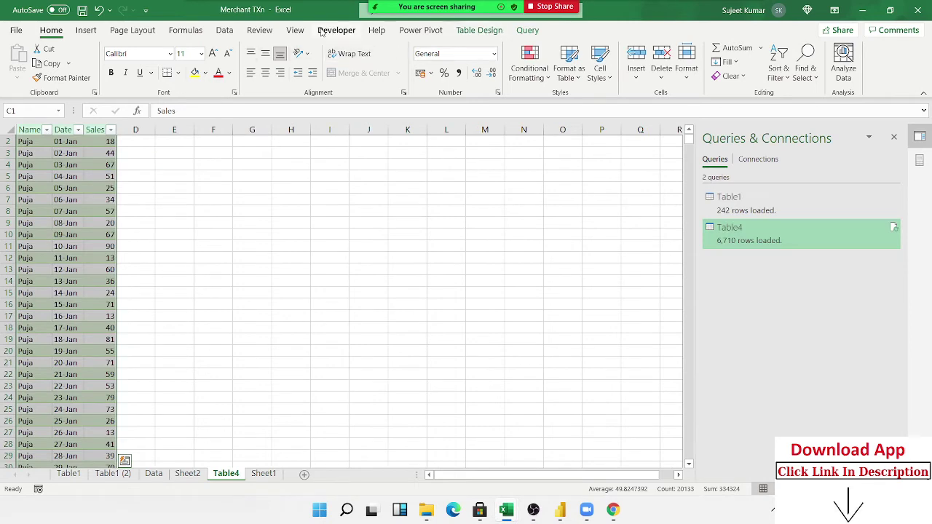
Edit the Table4 query, set the Date column's type to Date, and Close & Load.
click(224, 30)
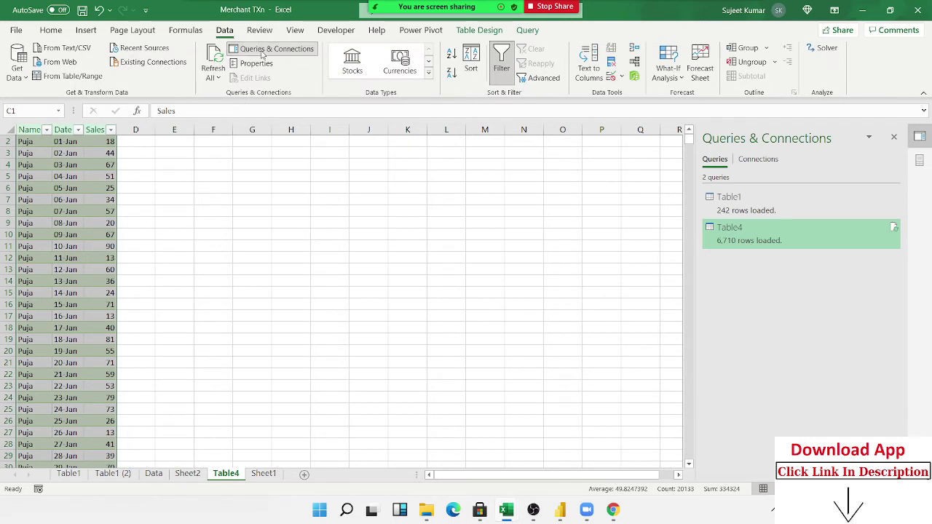
right_click(795, 235)
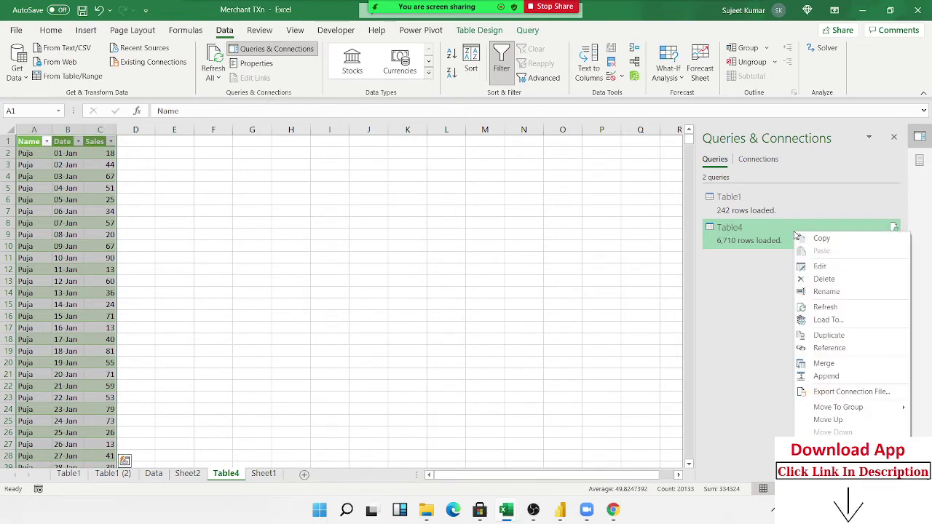
click(819, 265)
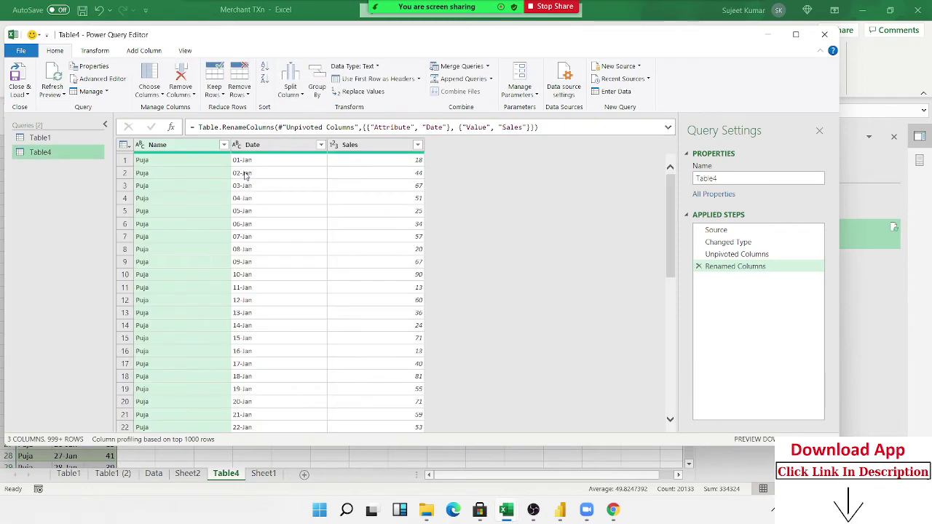
click(255, 148)
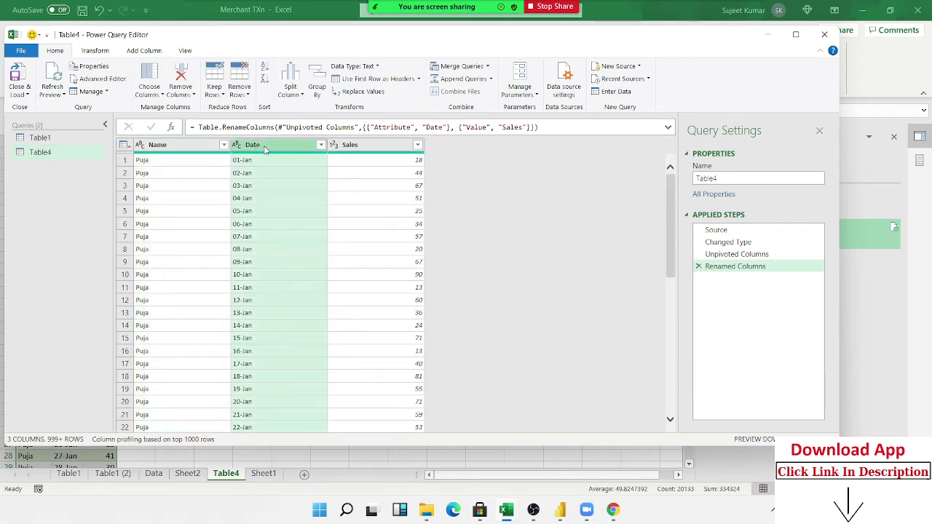
click(368, 69)
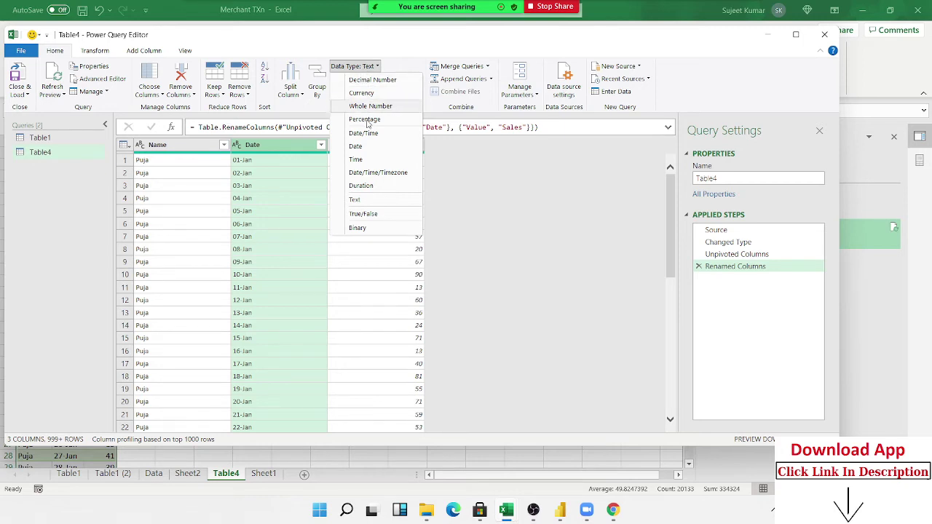
click(369, 147)
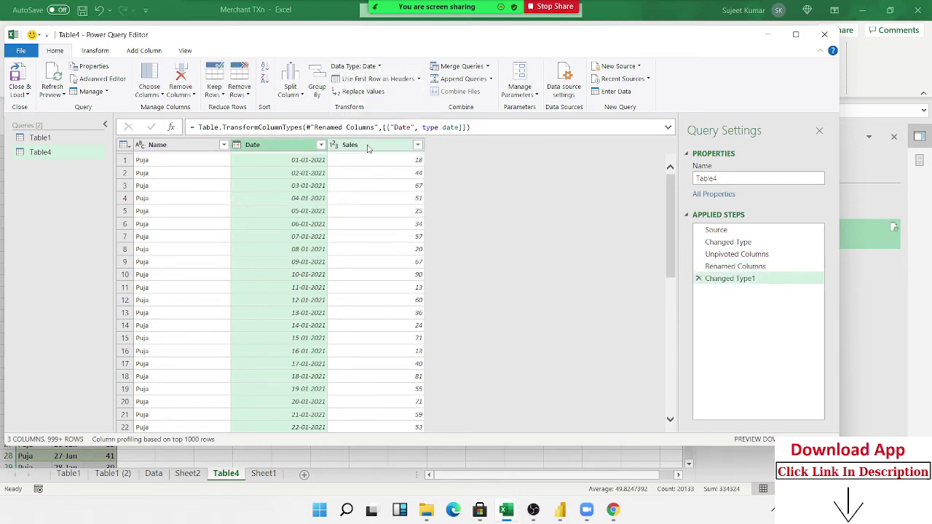
click(20, 76)
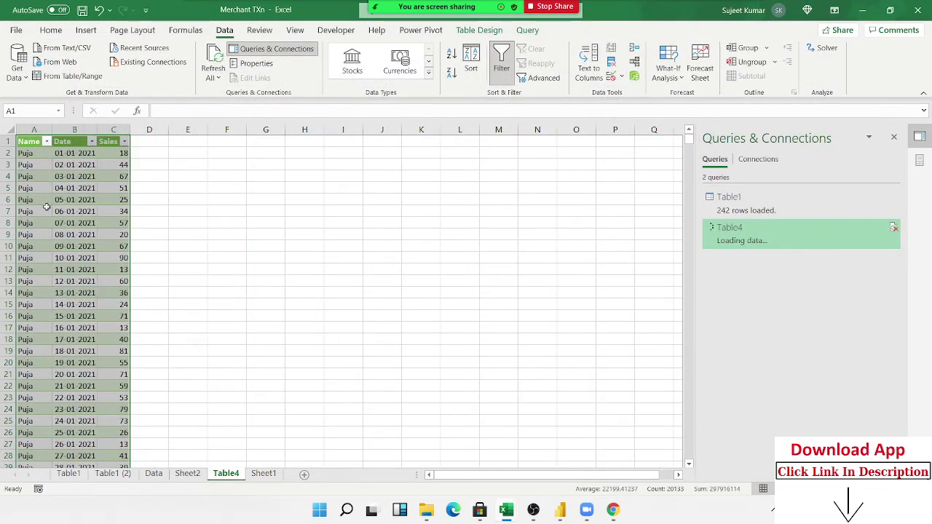
Refresh the Sheet2 PivotTable, try grouping the 07-01-2021 dates, and refresh it again.
click(187, 473)
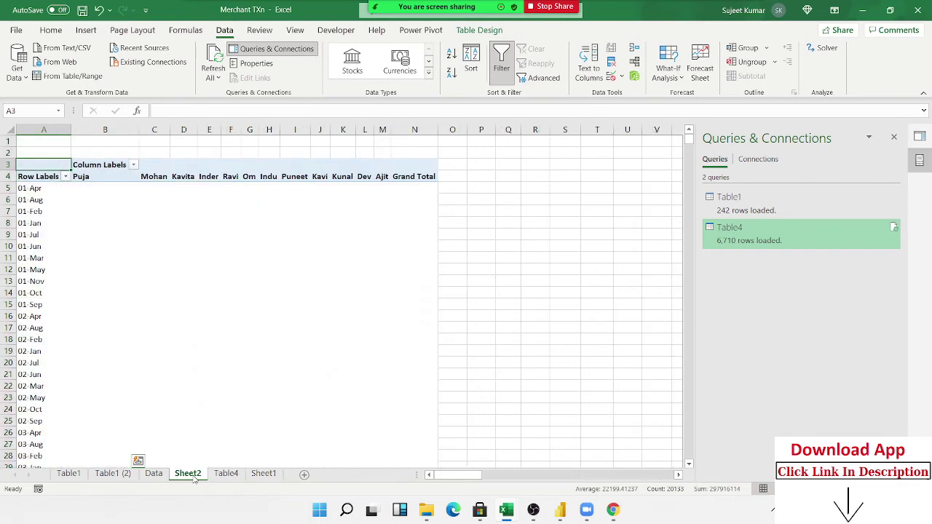
right_click(75, 311)
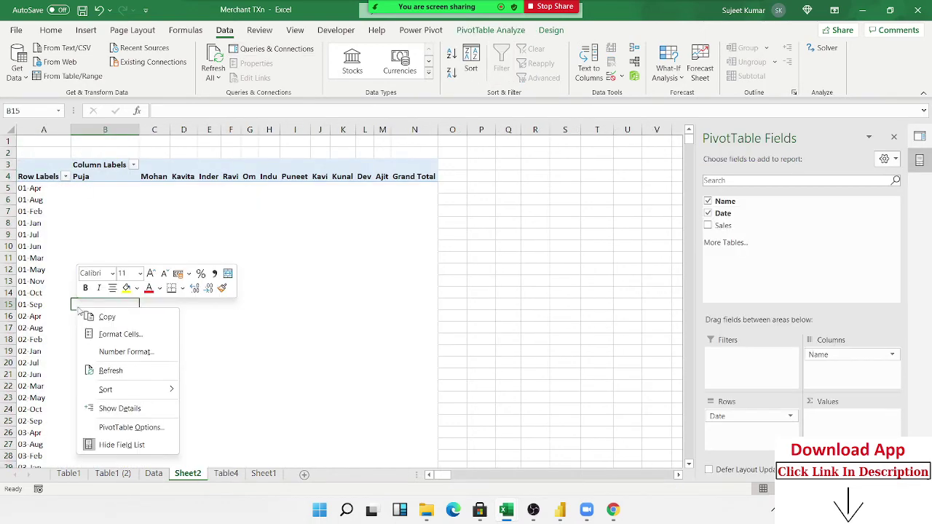
click(118, 370)
right_click(44, 259)
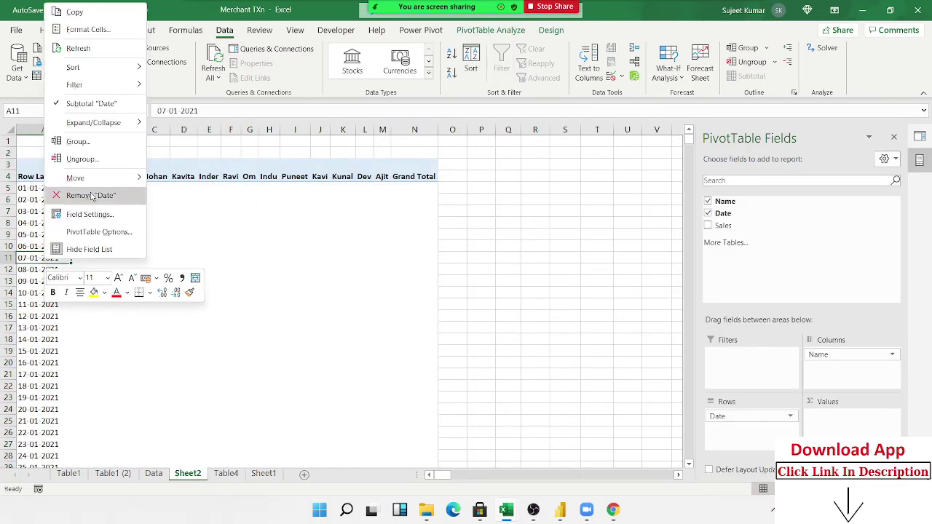
click(91, 144)
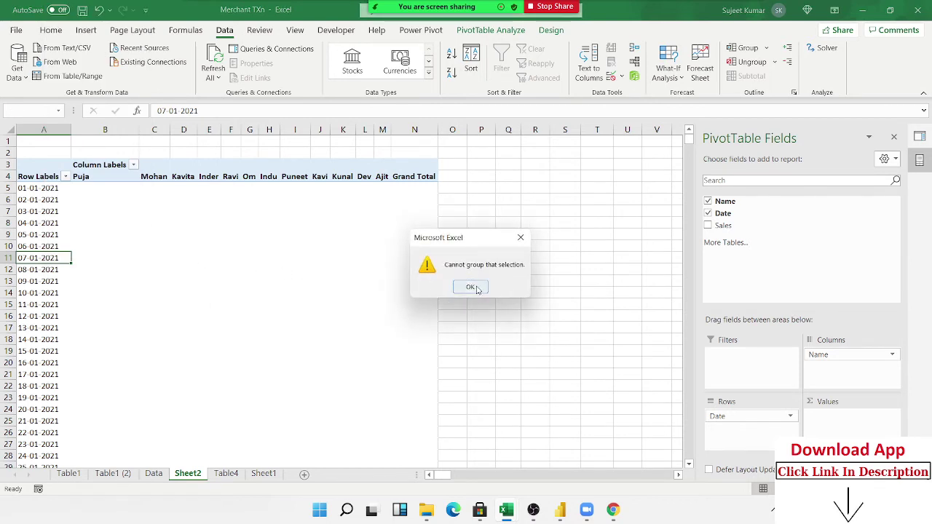
click(471, 287)
right_click(51, 227)
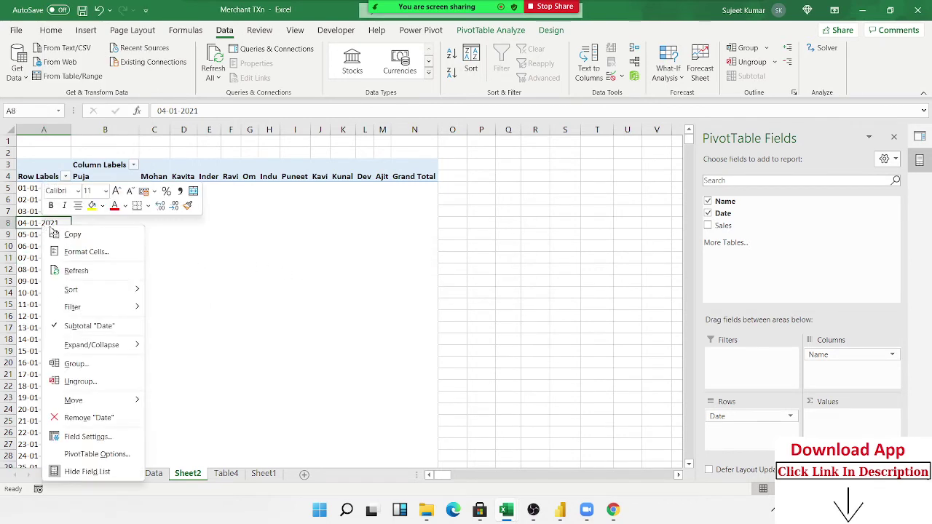
click(76, 270)
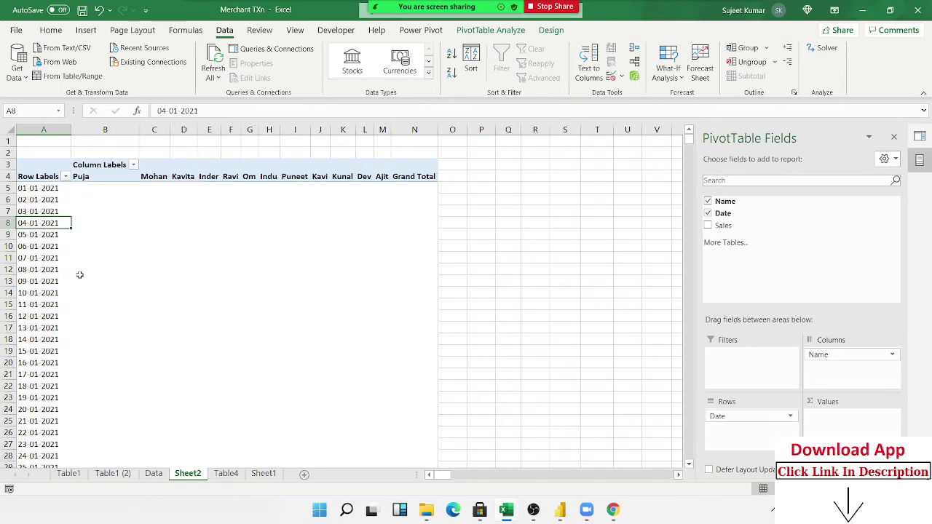
right_click(40, 225)
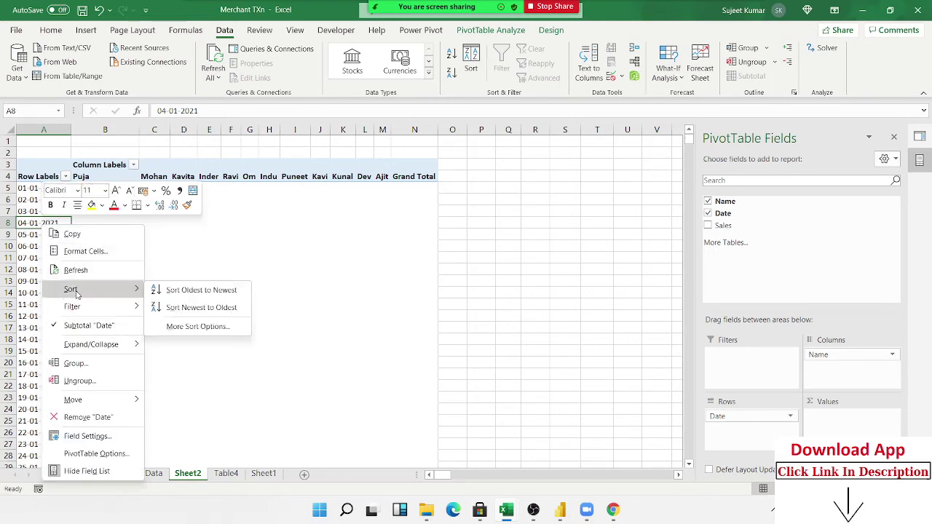
mouse_move(70, 290)
click(730, 415)
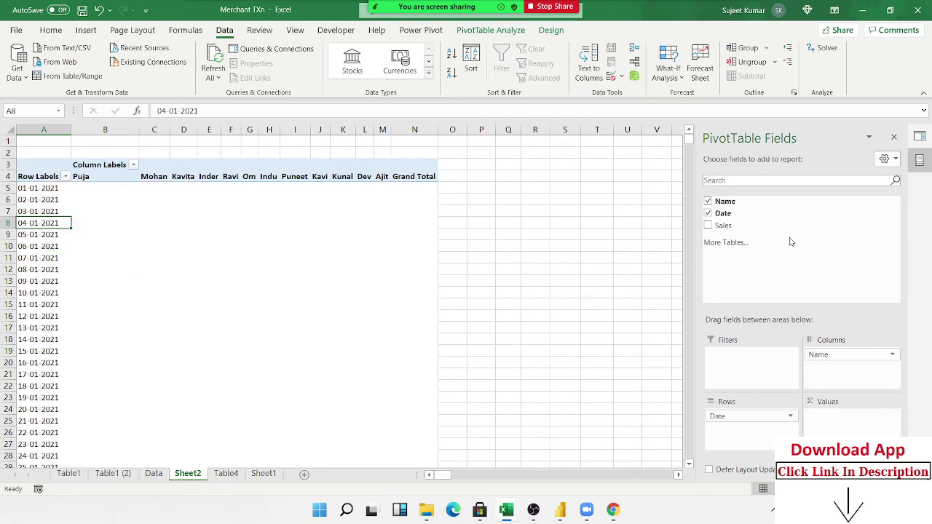
click(707, 213)
Drag Date into Rows so it groups into months, and add Sales as Sum of Sales.
drag(723, 212, 750, 416)
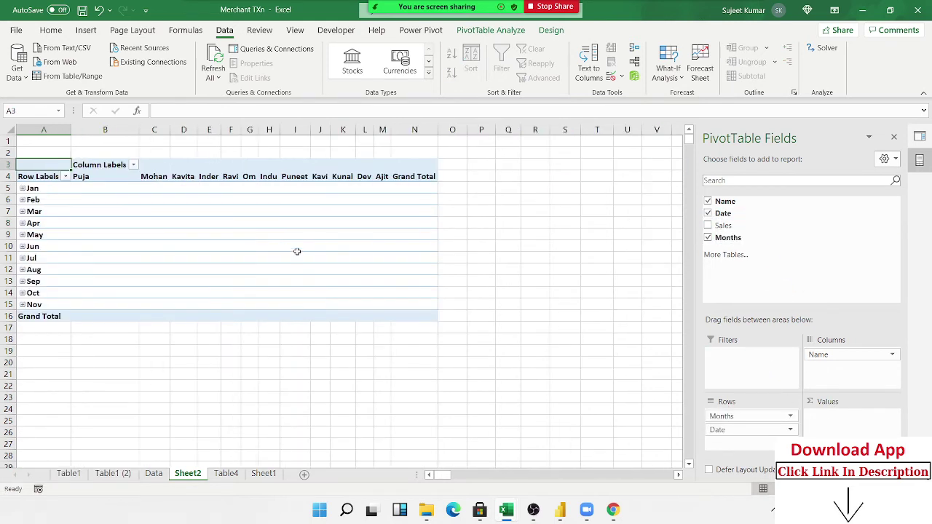
click(750, 230)
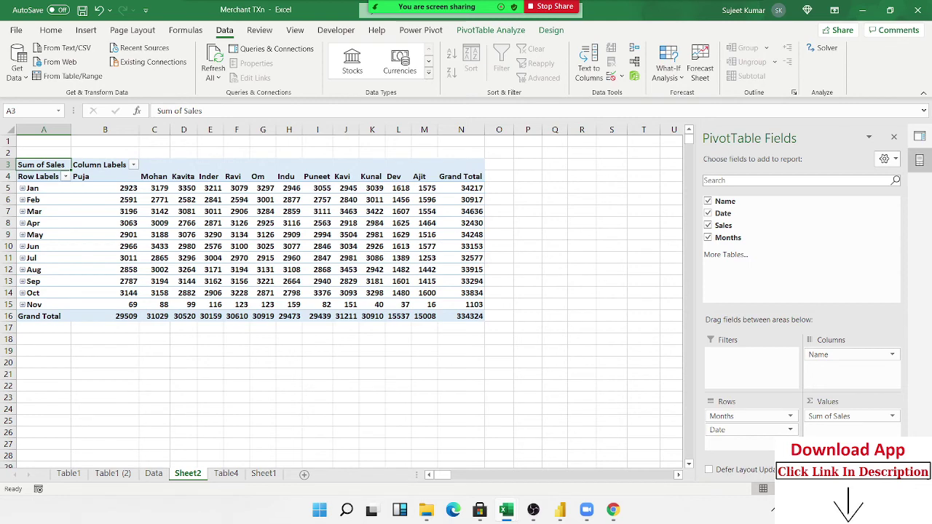
key(super+d)
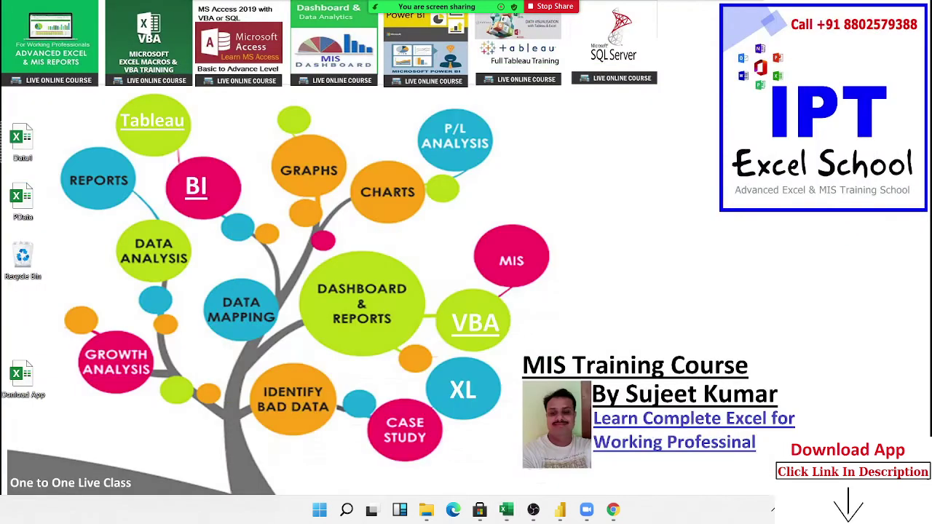